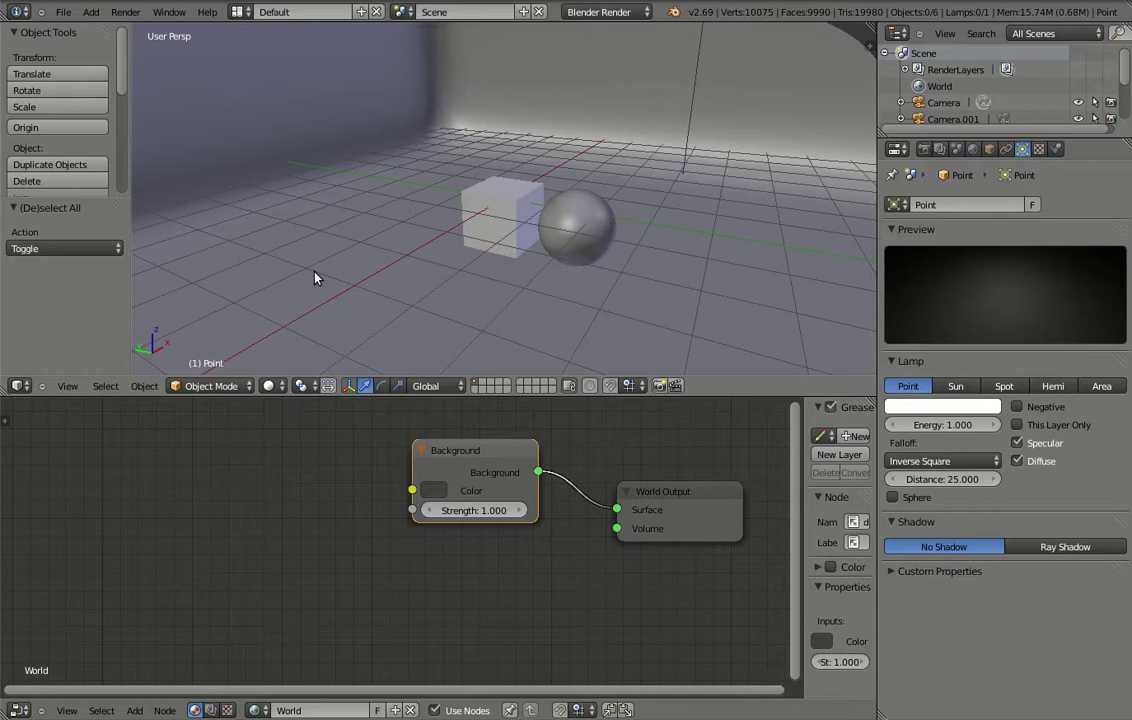
- Select the point lamp and delete it, leaving only the cube, sphere and backdrop
{"action": "scroll", "coordinate": [314, 278], "scroll_direction": "down", "scroll_amount": 3}
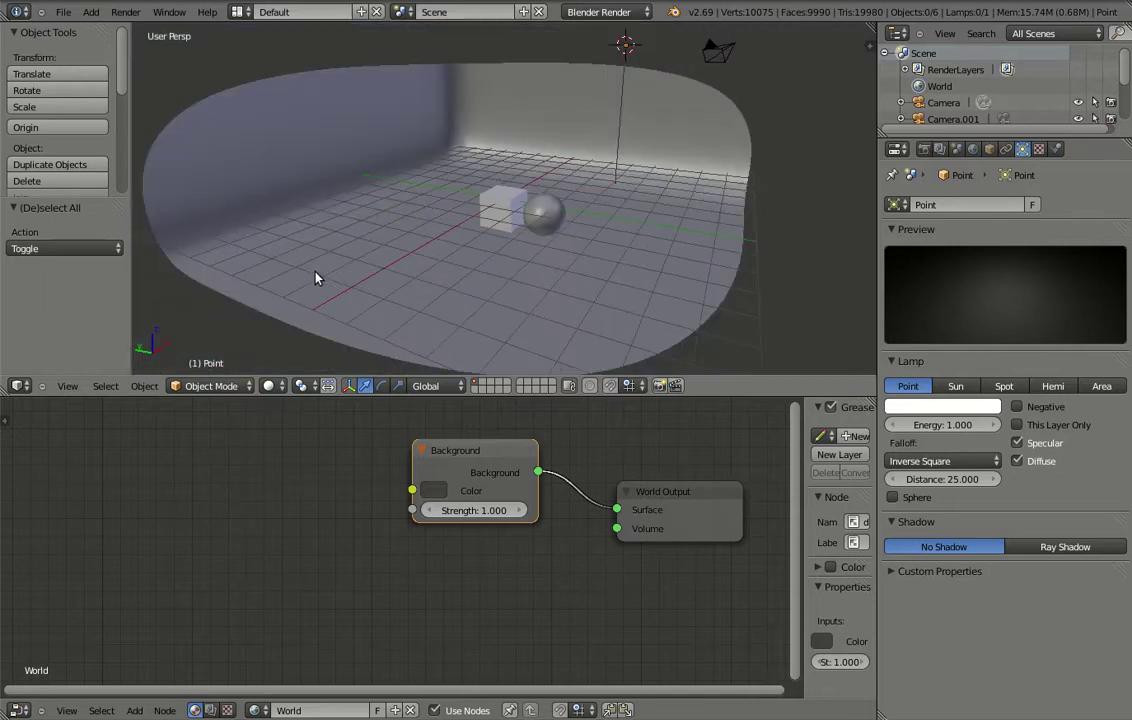
{"action": "right_click", "coordinate": [626, 48]}
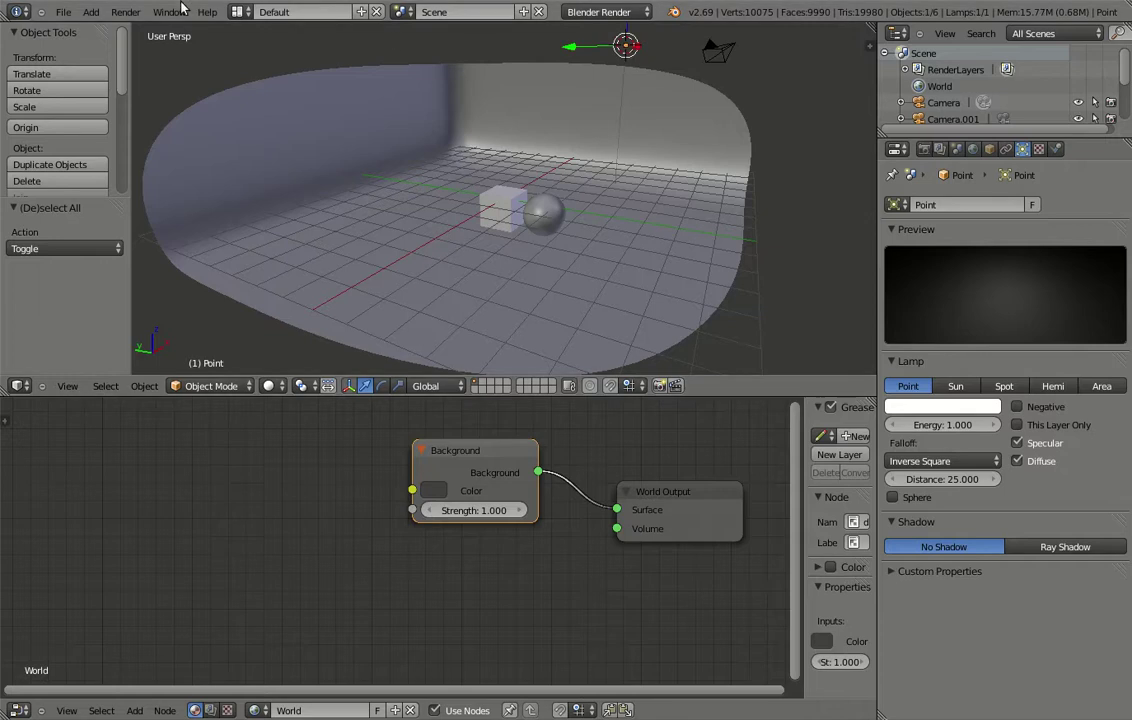
{"action": "left_click", "coordinate": [91, 12]}
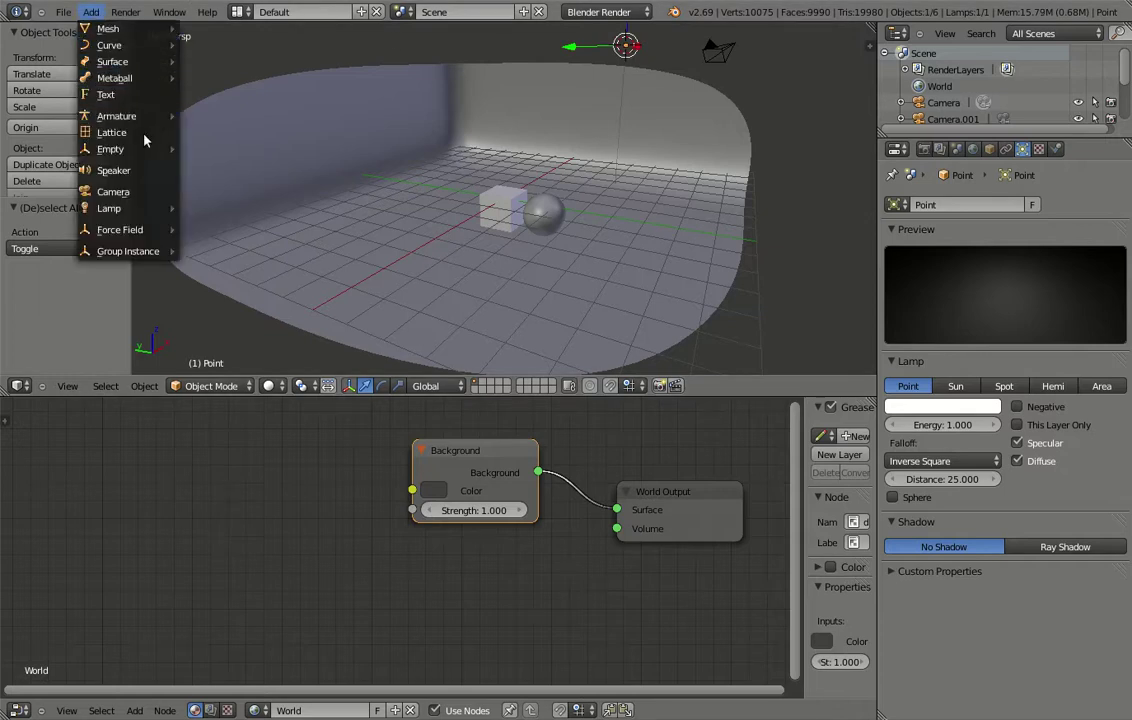
{"action": "mouse_move", "coordinate": [155, 205]}
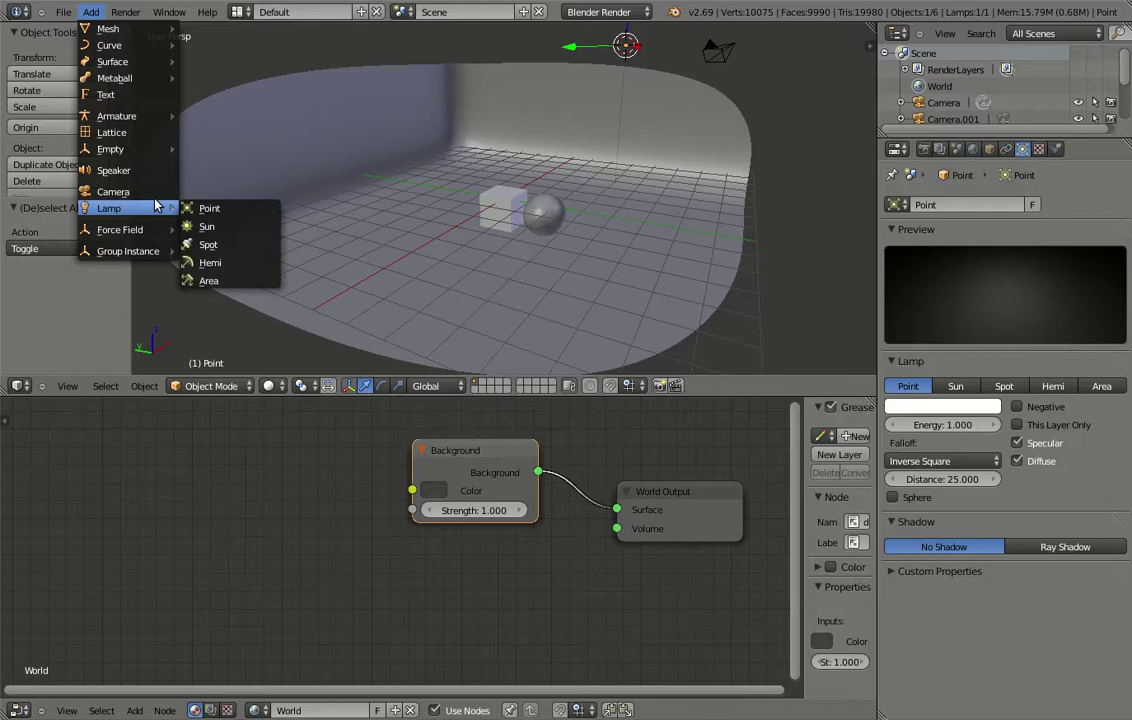
{"action": "key", "text": "x"}
{"action": "left_click", "coordinate": [620, 48]}
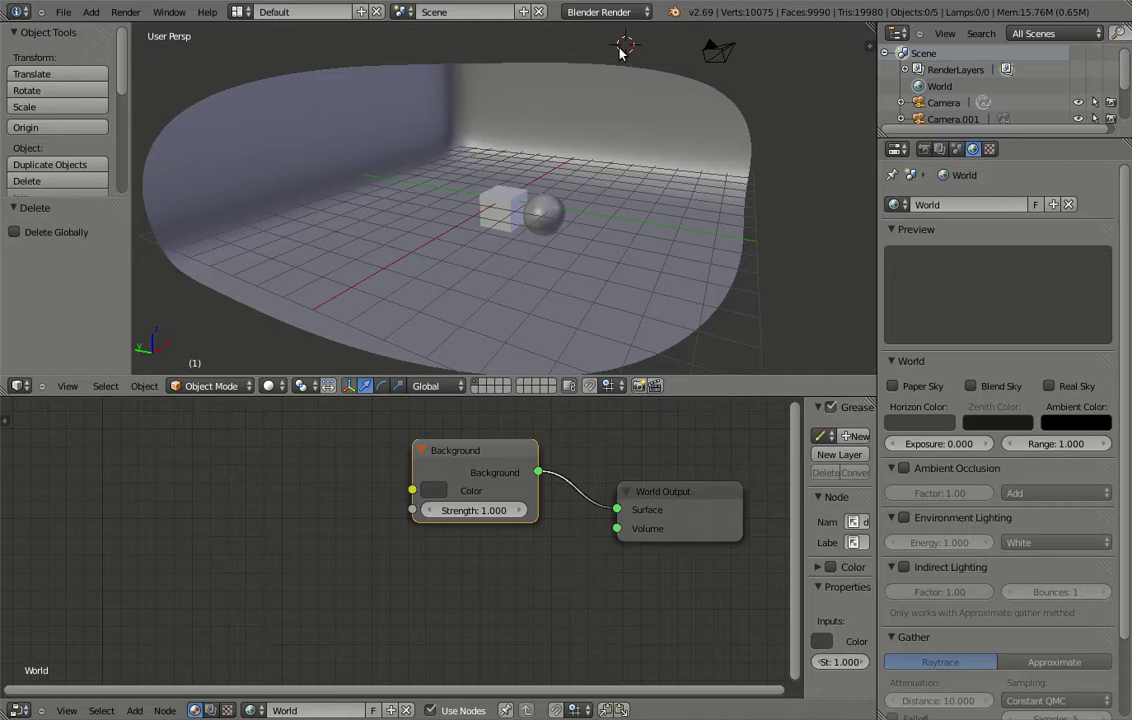
- Switch the render engine to Cycles and toggle the world's Use Nodes off and back on
{"action": "left_click", "coordinate": [603, 17]}
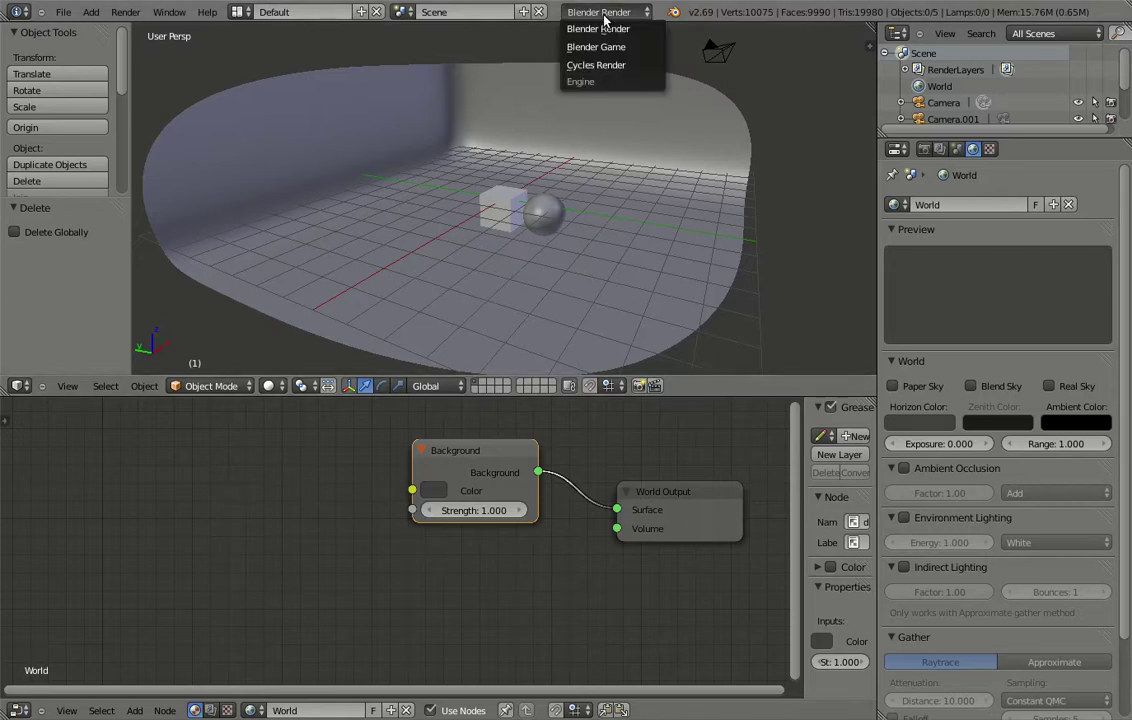
{"action": "left_click", "coordinate": [606, 66]}
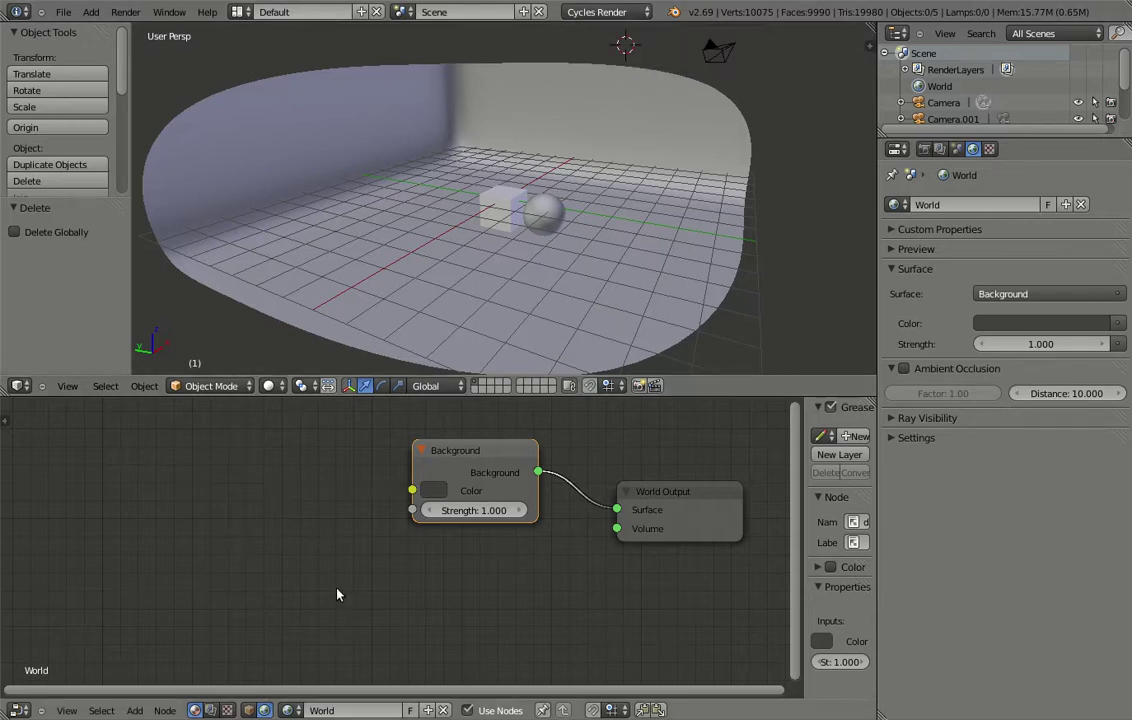
{"action": "left_click", "coordinate": [467, 710]}
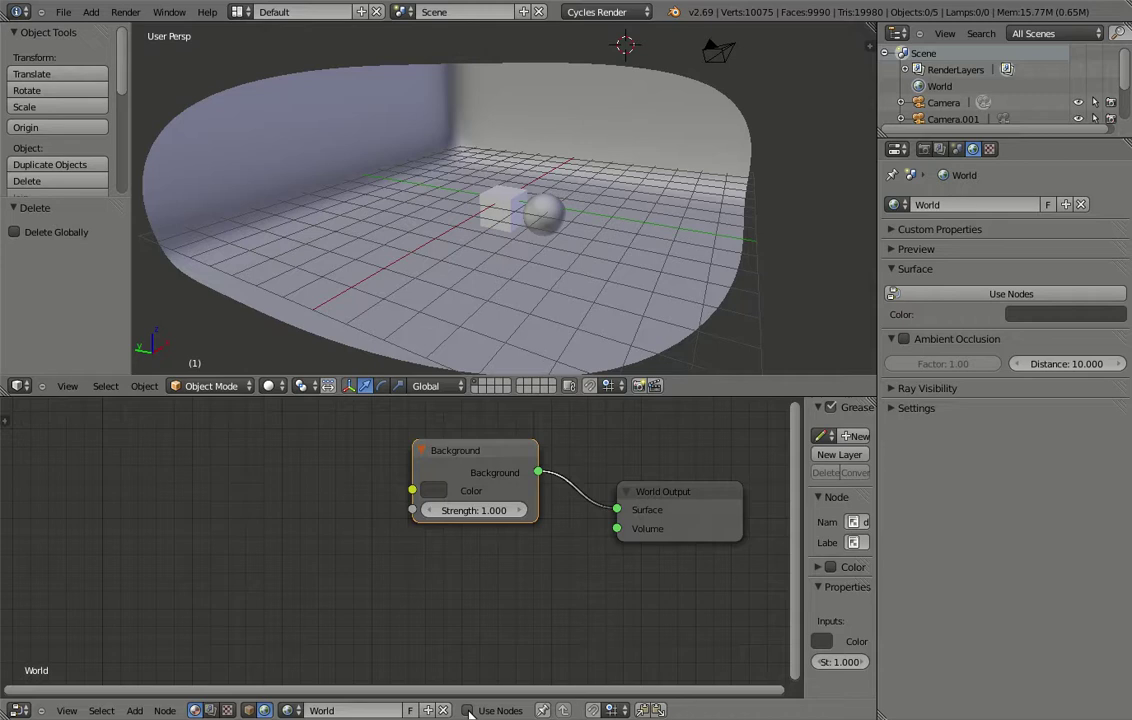
{"action": "left_click", "coordinate": [467, 710]}
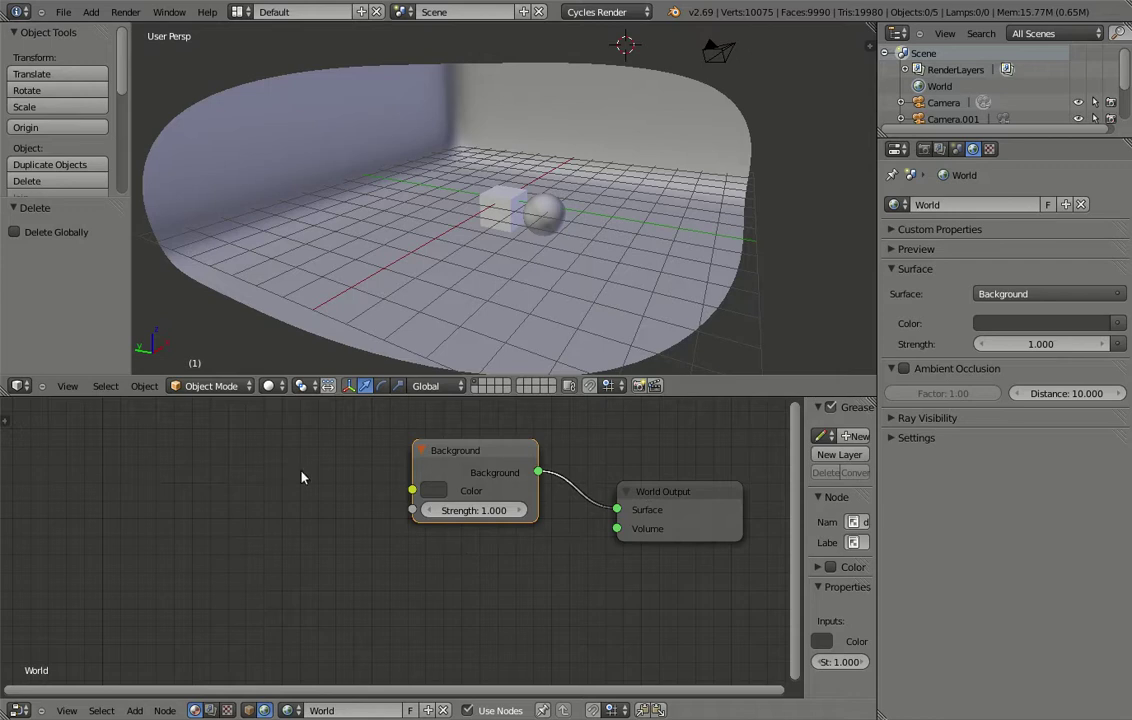
- Set the node editor from Object back to World shaders and select the World Output and Background nodes
{"action": "left_click", "coordinate": [248, 710]}
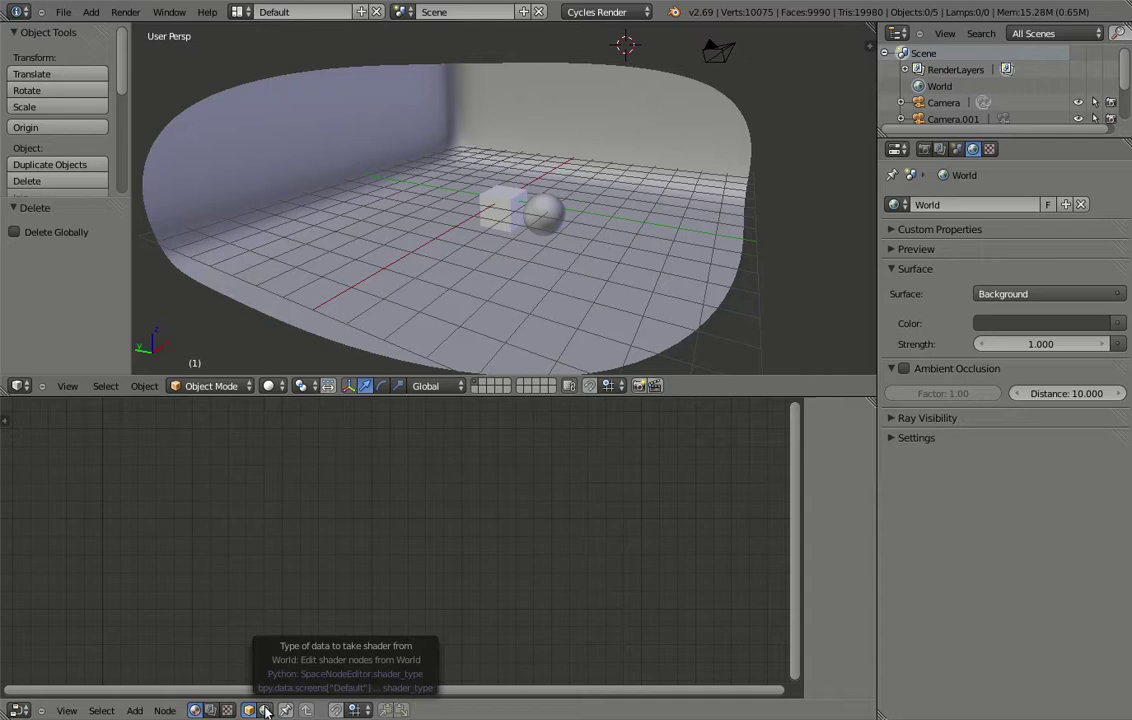
{"action": "left_click", "coordinate": [265, 710]}
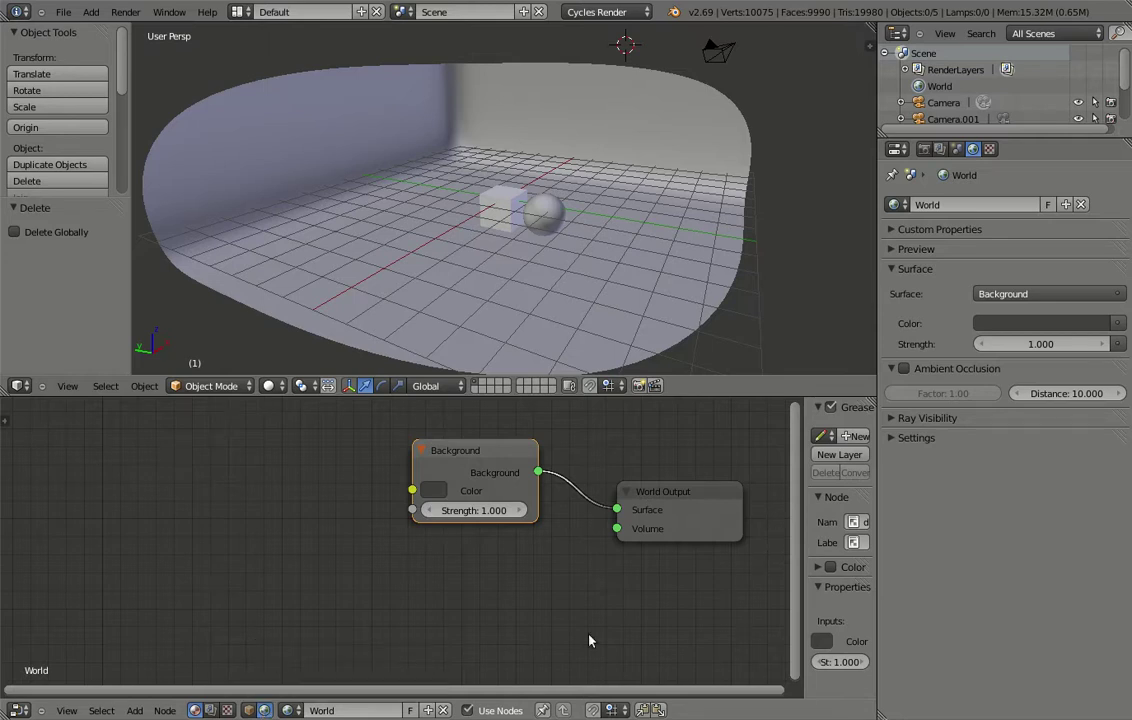
{"action": "left_click", "coordinate": [677, 500]}
{"action": "left_click", "coordinate": [505, 453]}
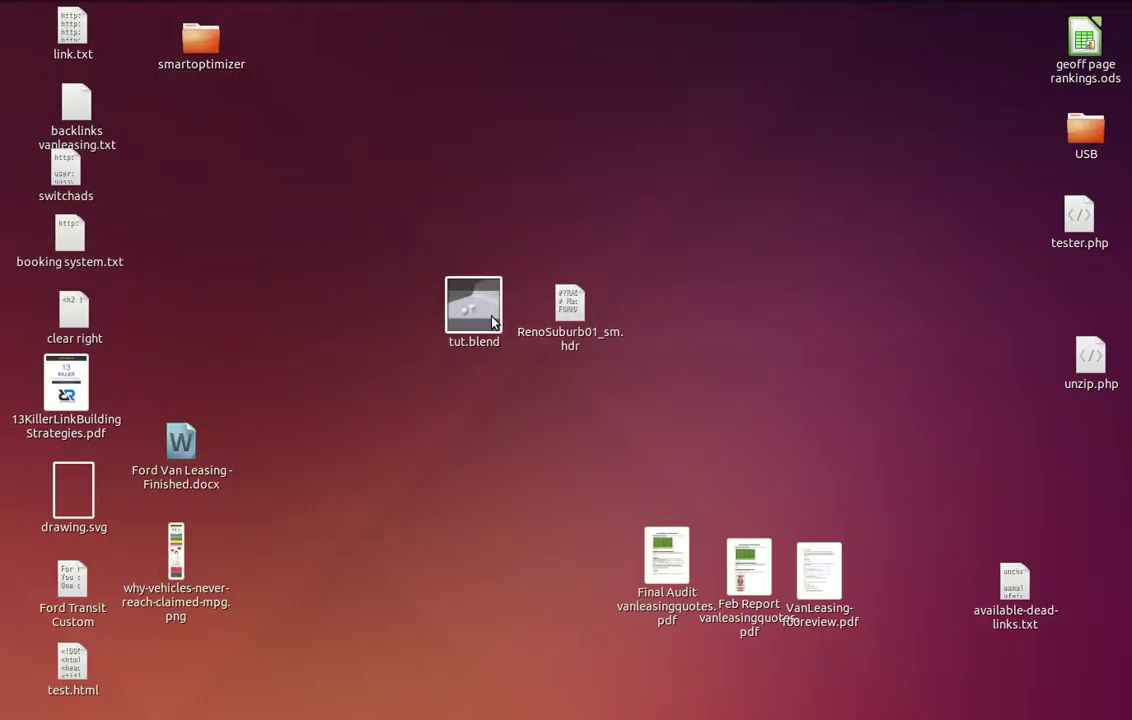
{"action": "left_click", "coordinate": [569, 305]}
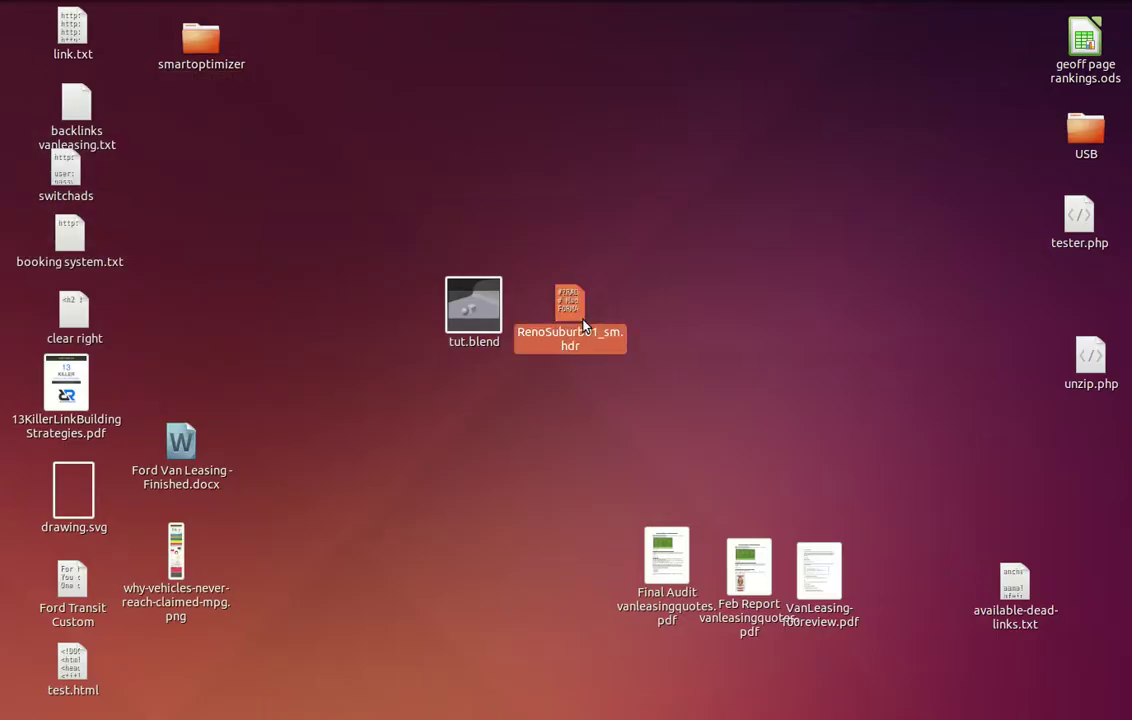
{"action": "left_click_drag", "start_coordinate": [590, 303], "coordinate": [4, 112]}
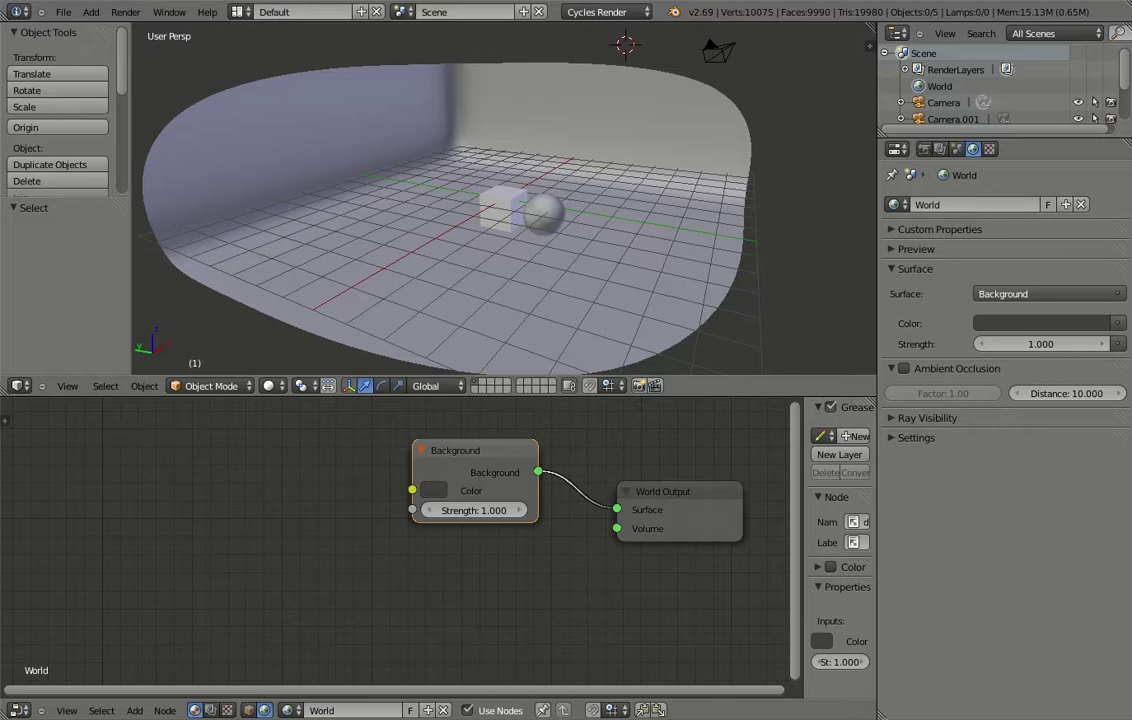
- Add an Environment Texture node linked to Background Color, loading RenoSuburb01_sm.hdr from the Desktop
{"action": "left_click", "coordinate": [135, 710]}
{"action": "mouse_move", "coordinate": [157, 632]}
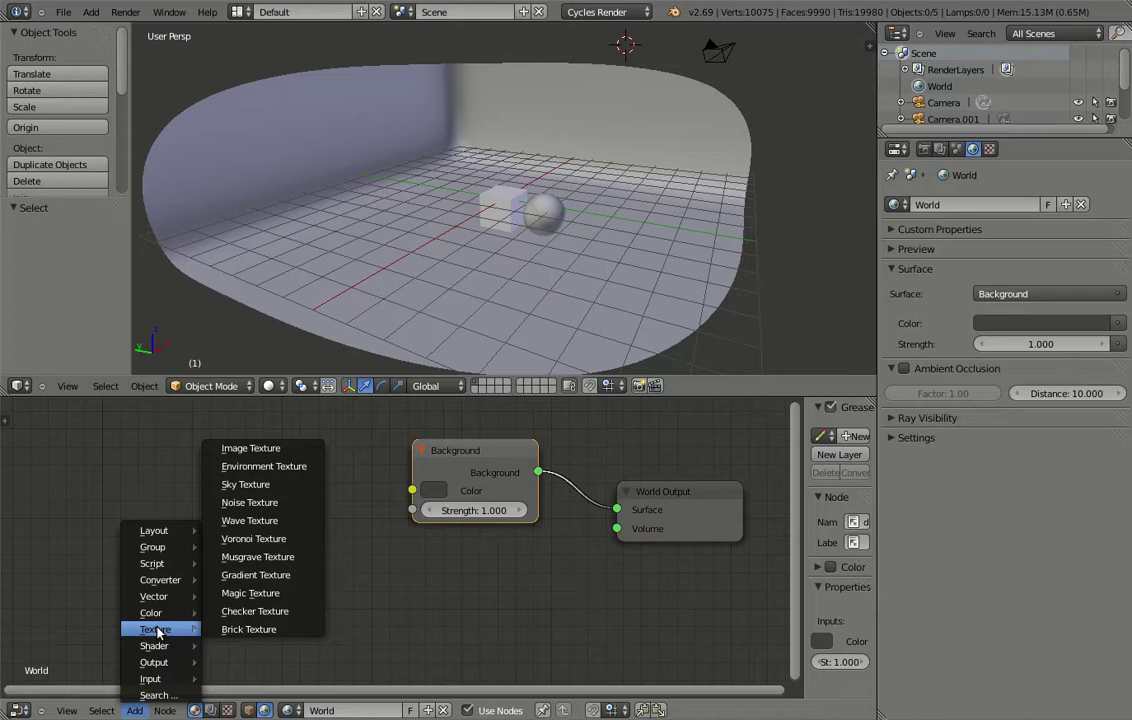
{"action": "left_click", "coordinate": [279, 467]}
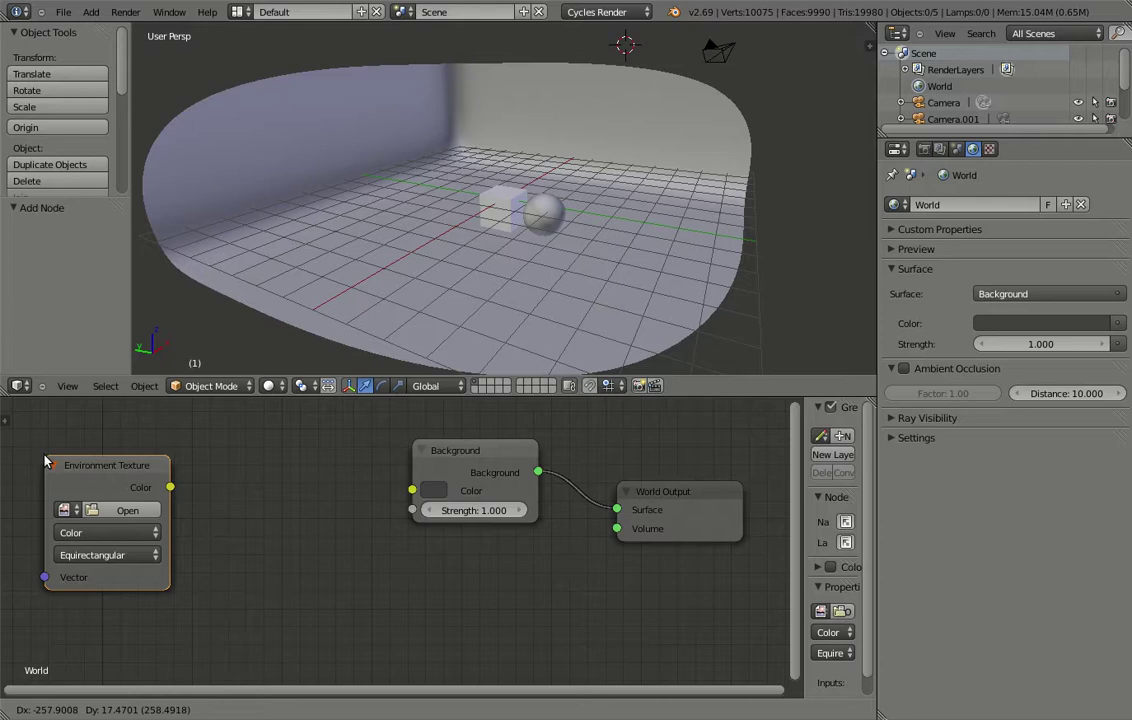
{"action": "left_click", "coordinate": [45, 462]}
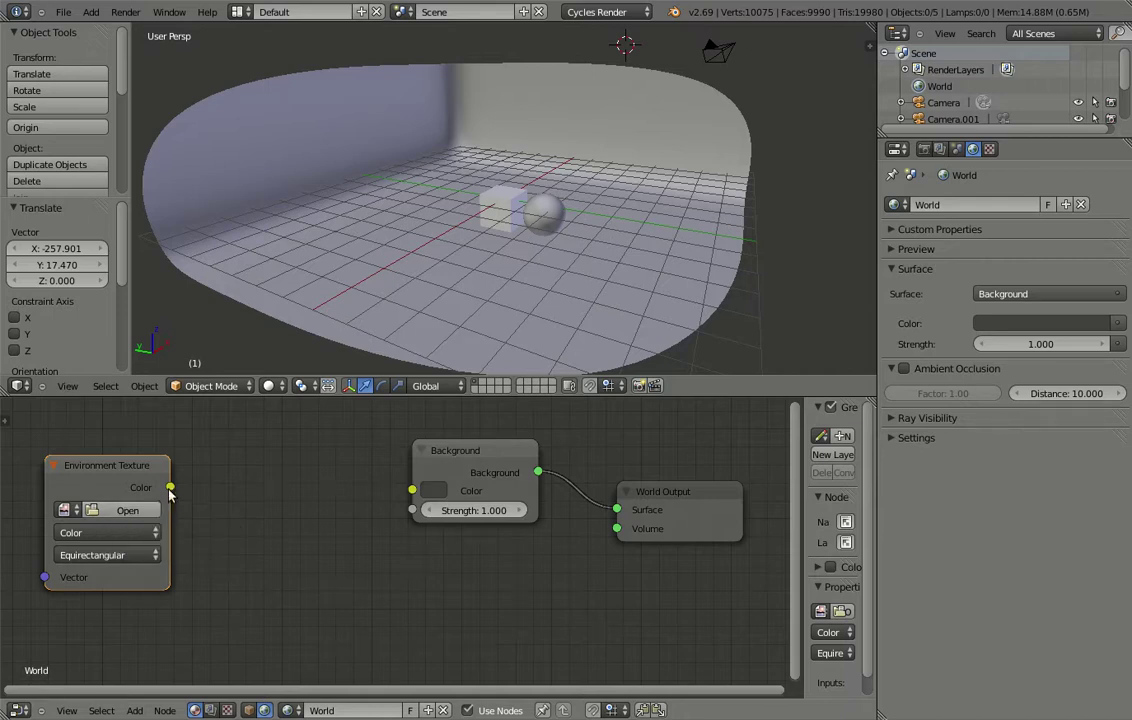
{"action": "left_click_drag", "start_coordinate": [170, 487], "coordinate": [411, 490]}
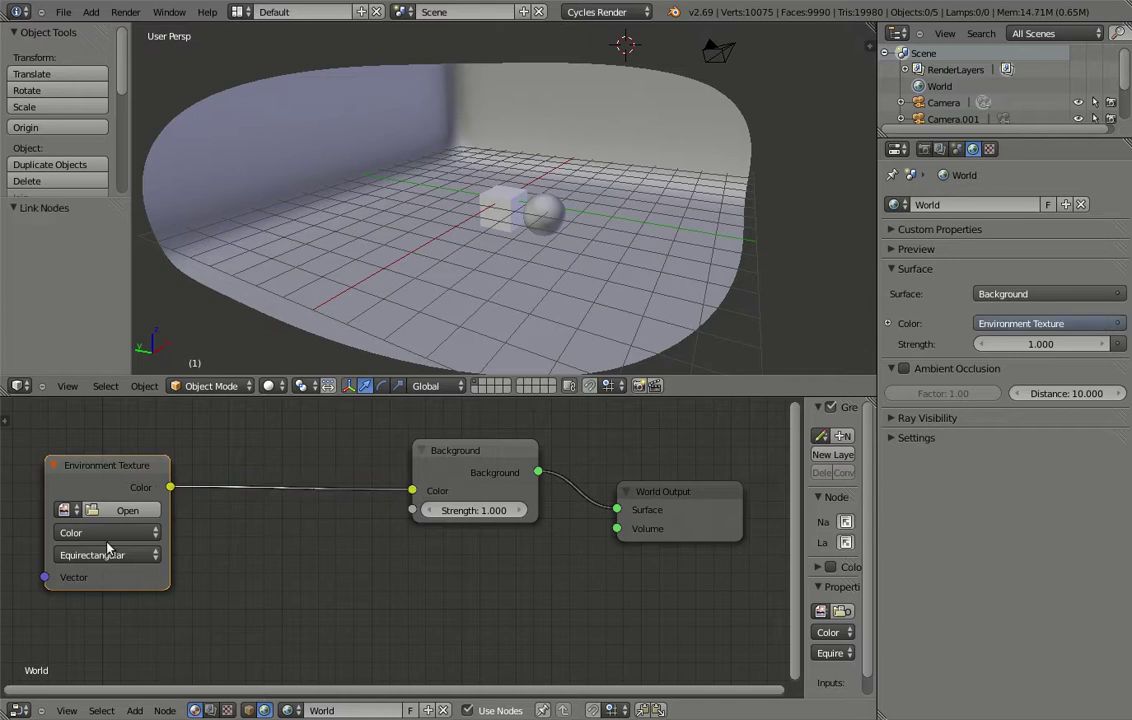
{"action": "left_click", "coordinate": [115, 510]}
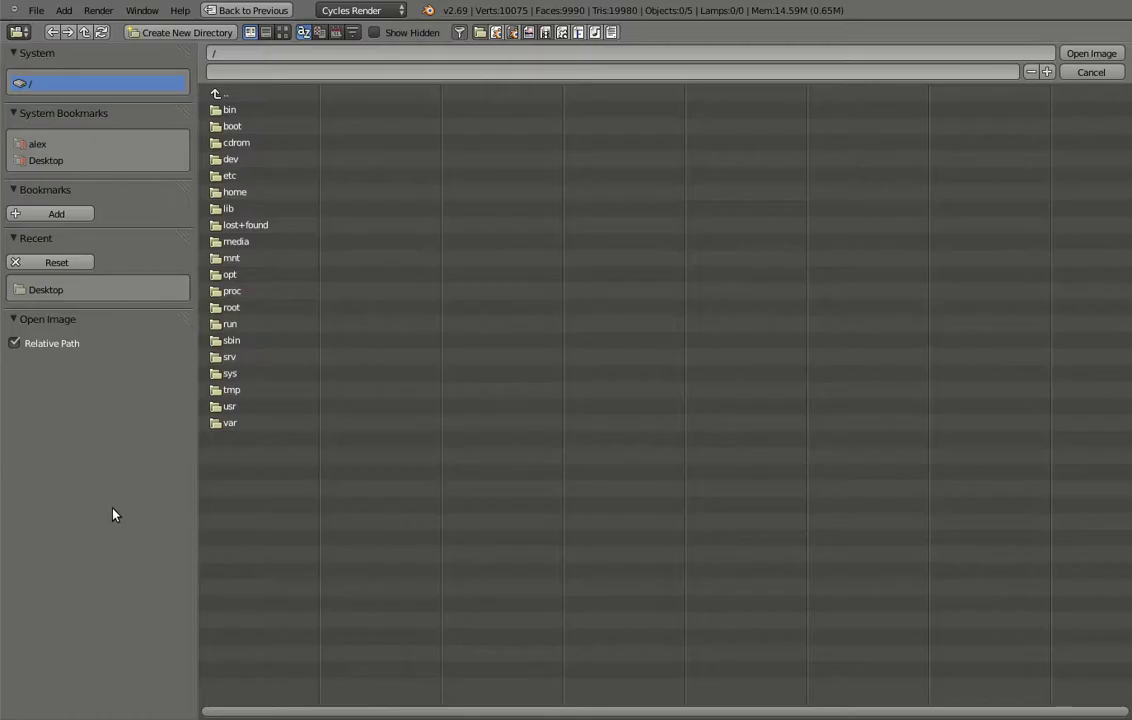
{"action": "left_click", "coordinate": [51, 166]}
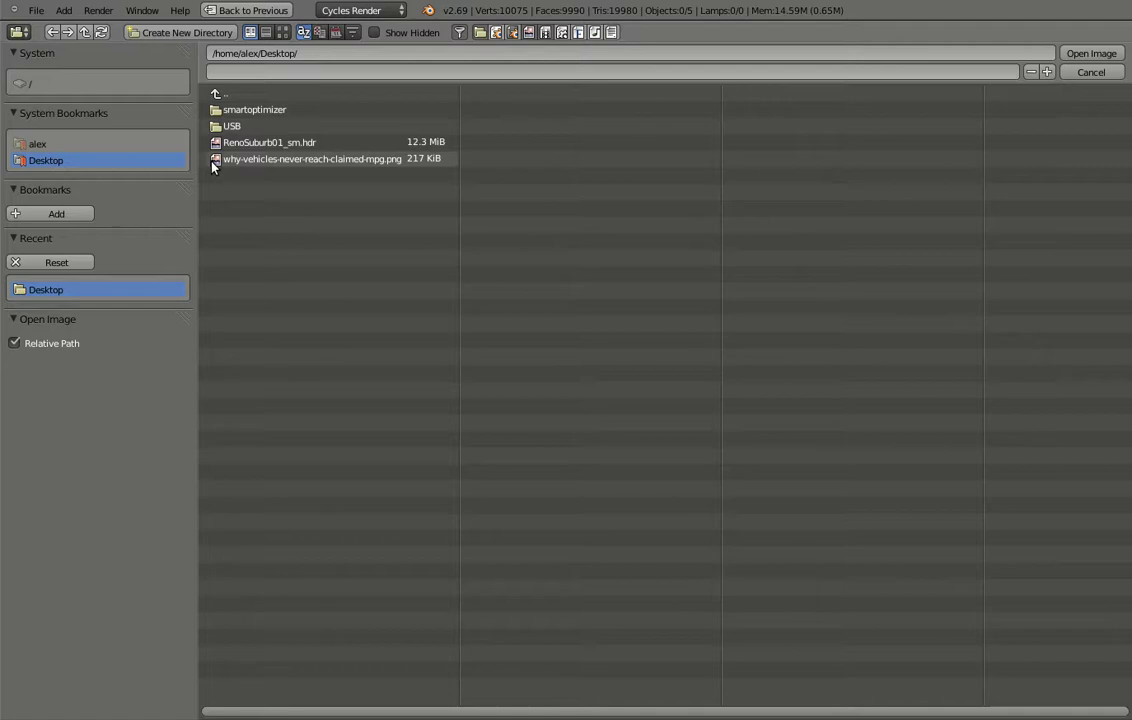
{"action": "double_click", "coordinate": [298, 150]}
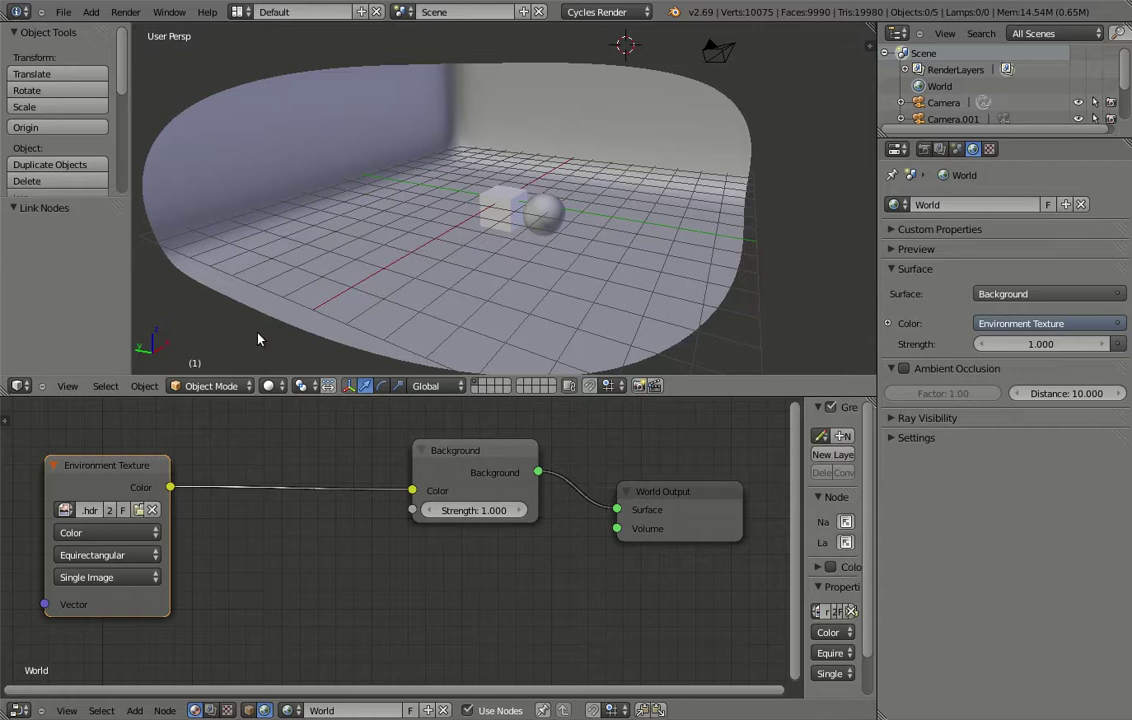
- Set viewport shading to Rendered and orbit and zoom to view the suburban HDR surroundings
{"action": "left_click", "coordinate": [279, 387]}
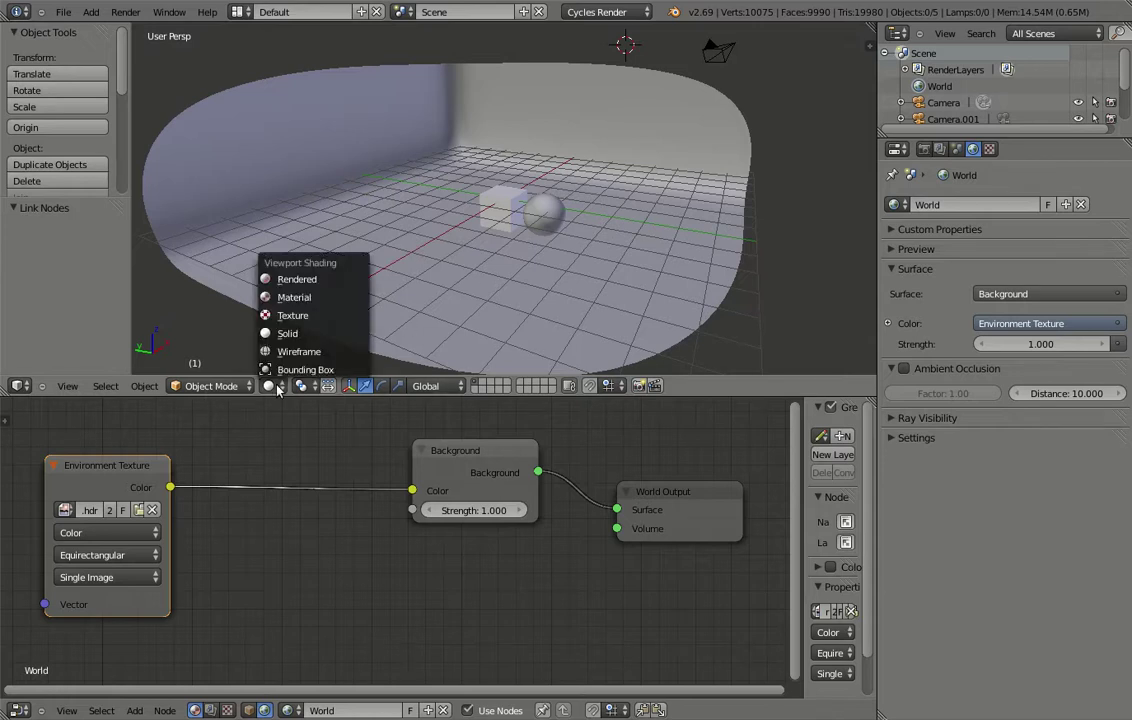
{"action": "left_click", "coordinate": [296, 279]}
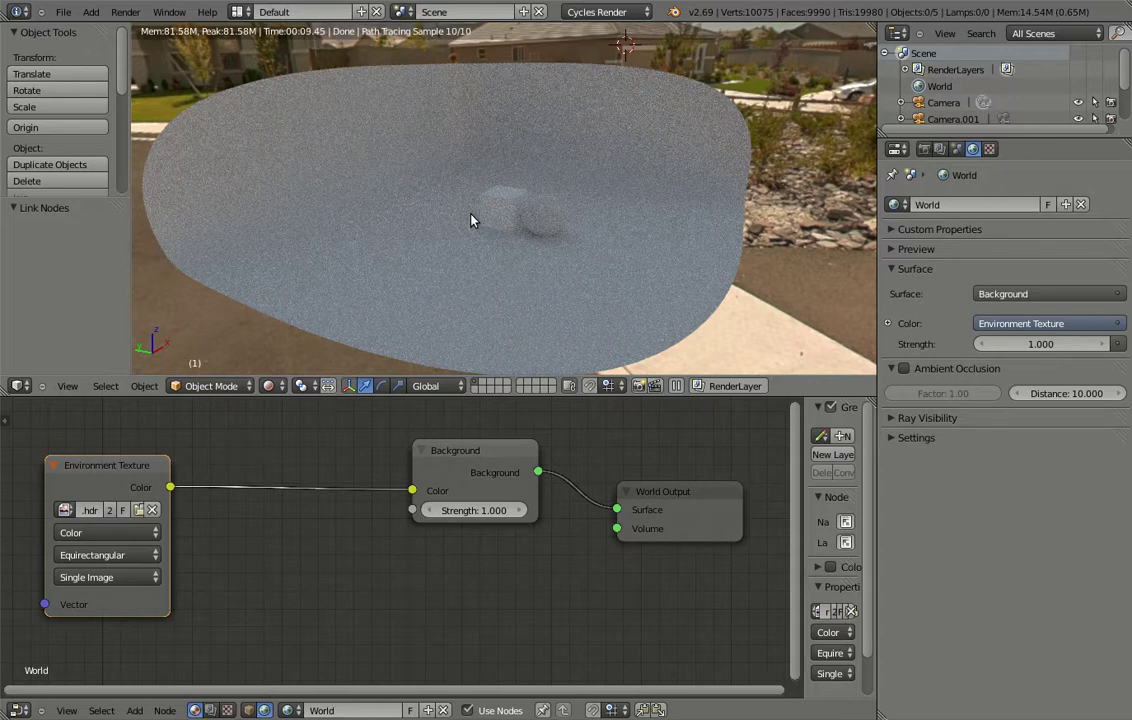
{"action": "middle_click_drag", "start_coordinate": [609, 205], "coordinate": [580, 197]}
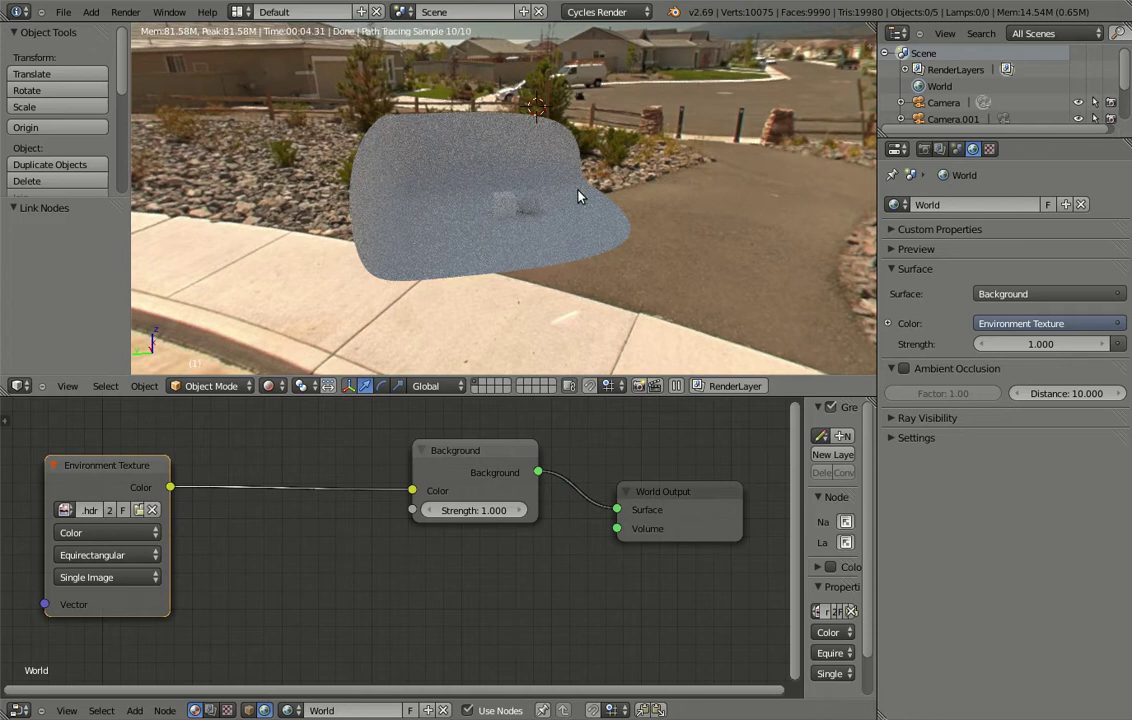
{"action": "scroll", "coordinate": [578, 197], "scroll_direction": "up", "scroll_amount": 3}
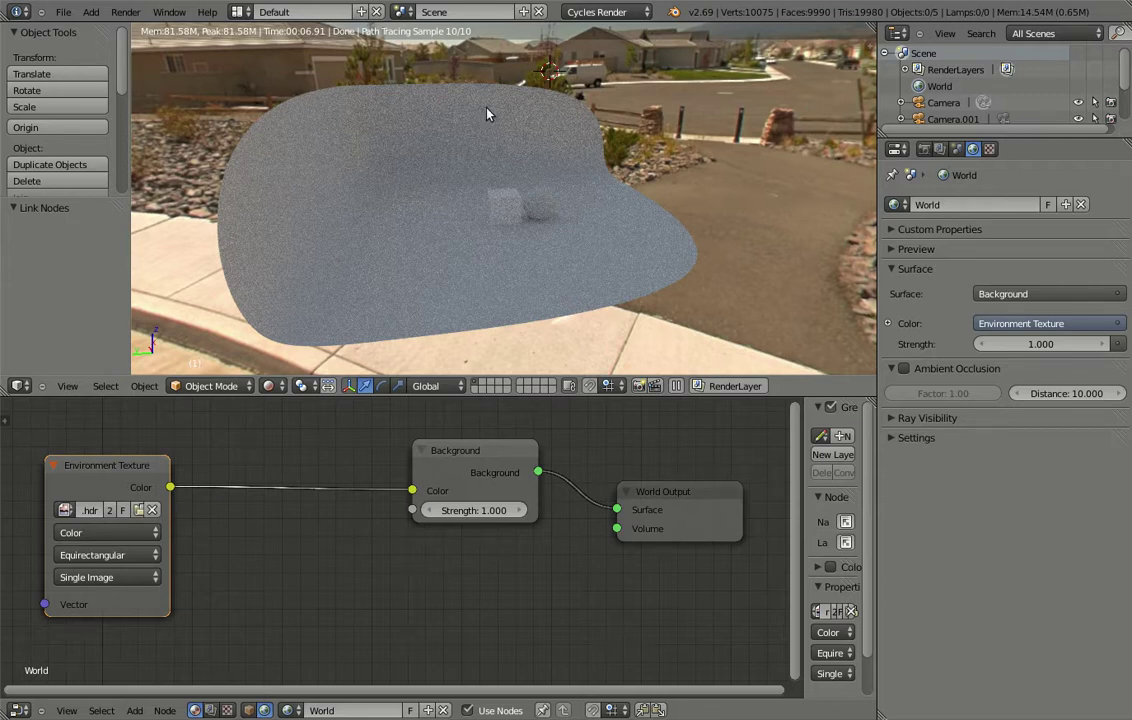
- Add a Math node below the Background node and set its operation to Multiply
{"action": "left_click", "coordinate": [101, 711]}
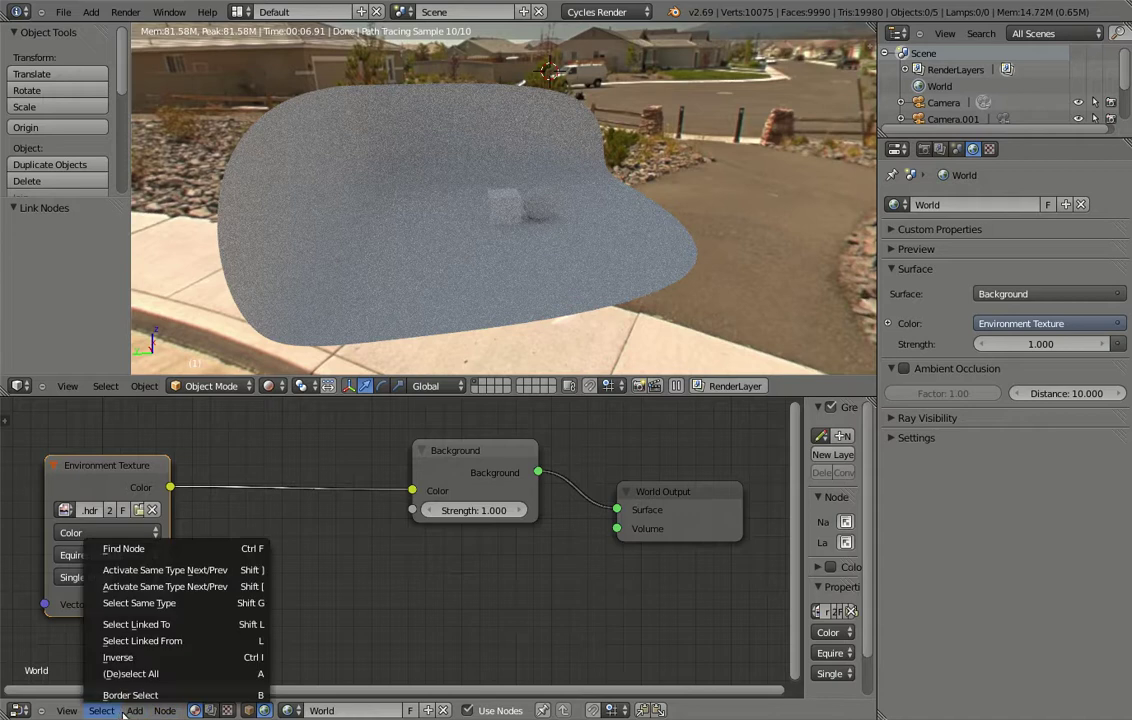
{"action": "left_click", "coordinate": [134, 711]}
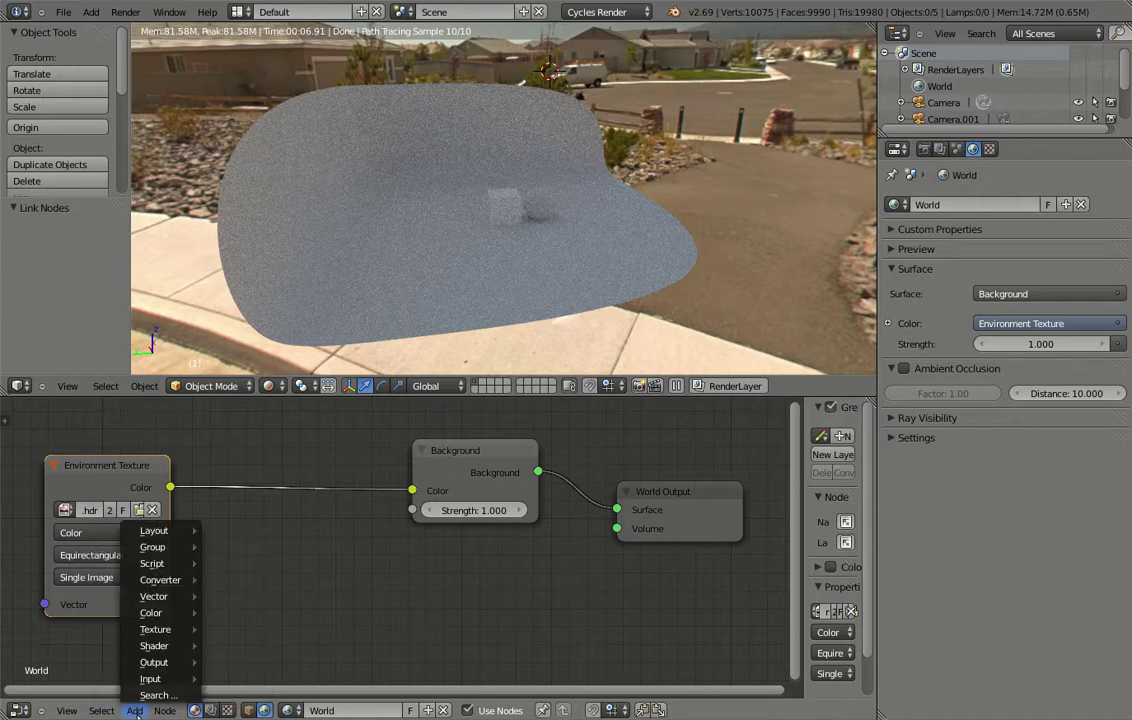
{"action": "mouse_move", "coordinate": [172, 566]}
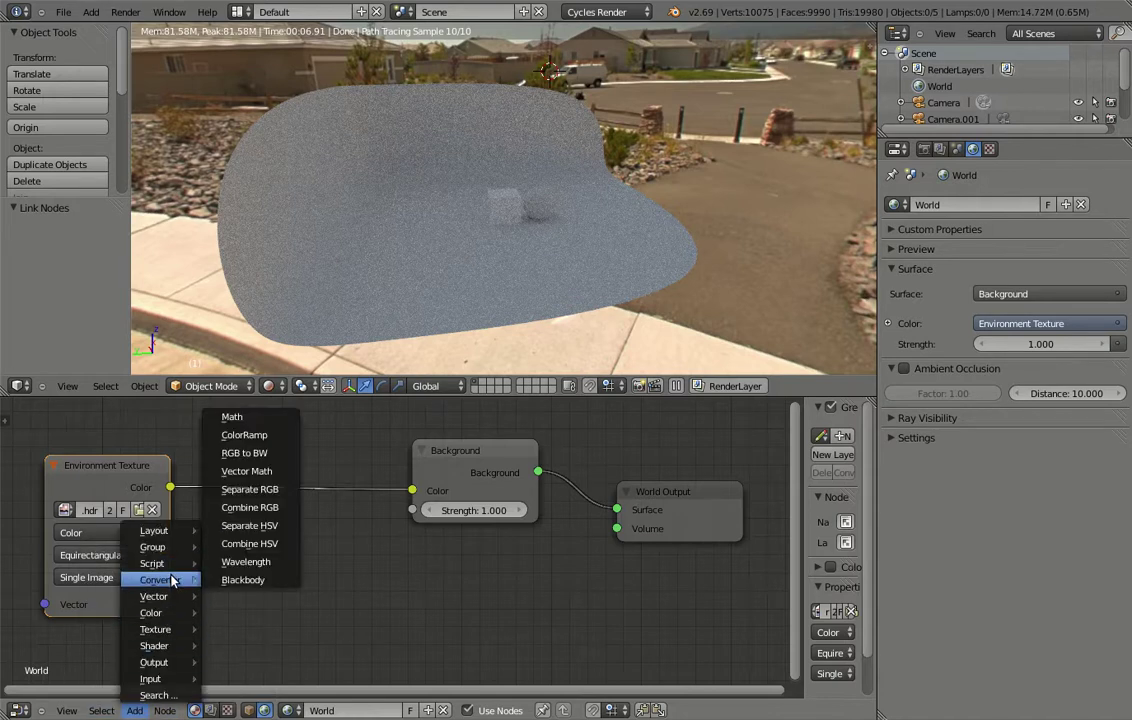
{"action": "left_click", "coordinate": [250, 418]}
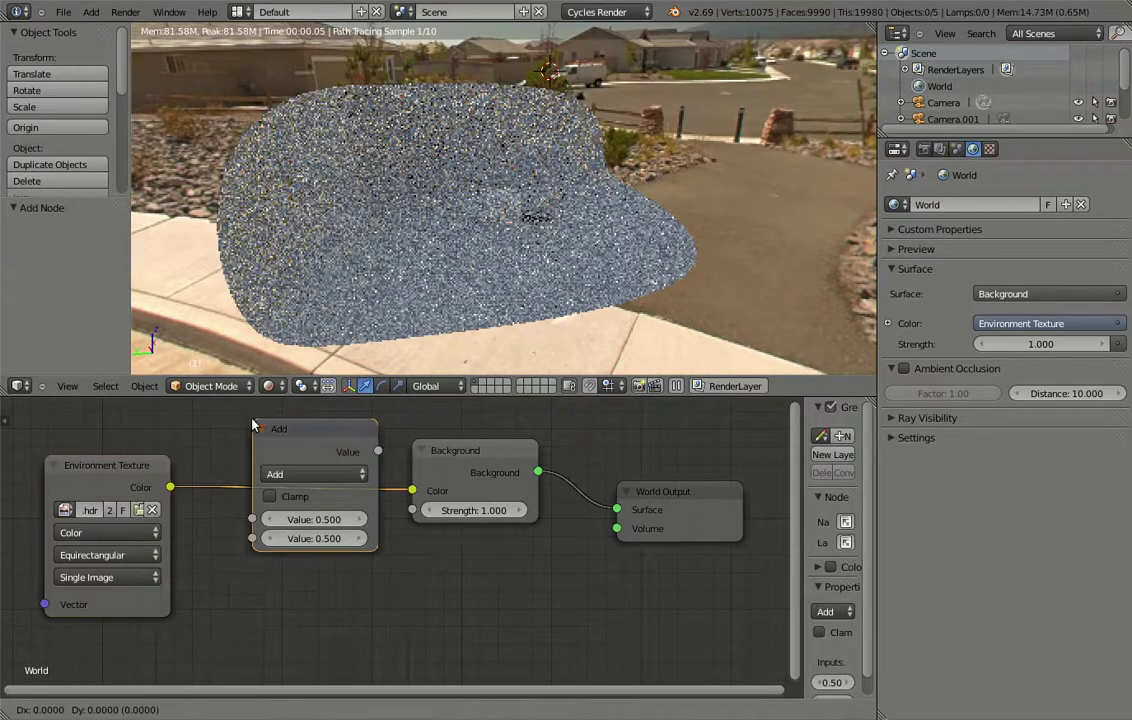
{"action": "left_click", "coordinate": [208, 571]}
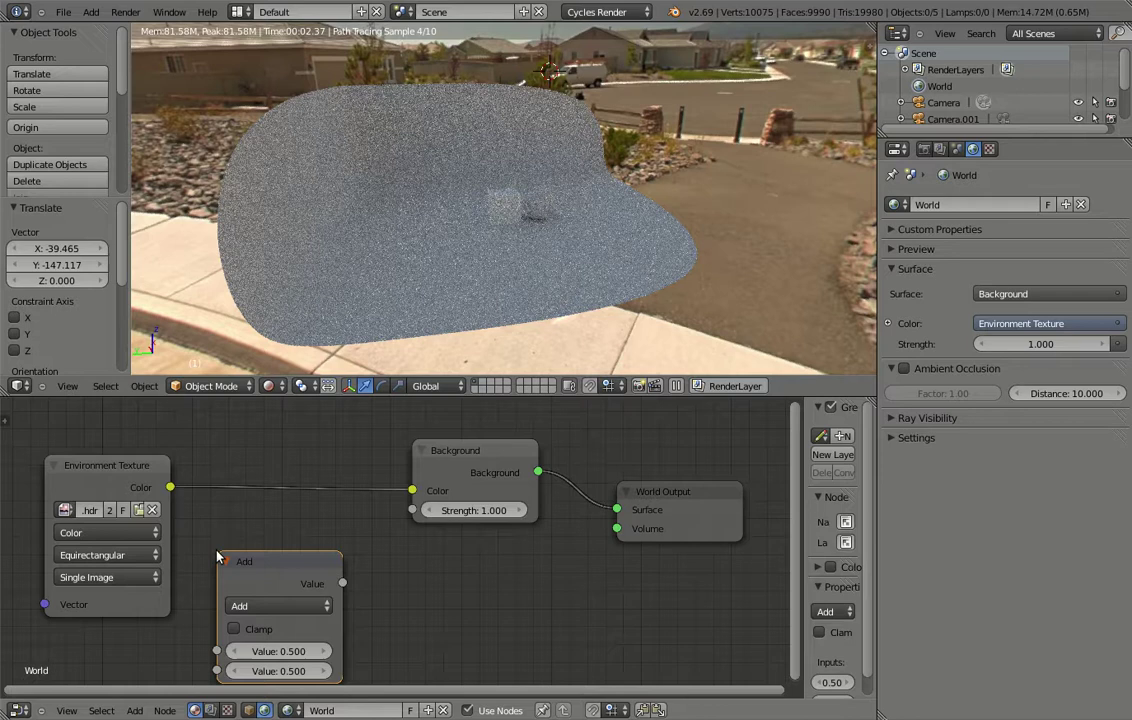
{"action": "left_click", "coordinate": [268, 606]}
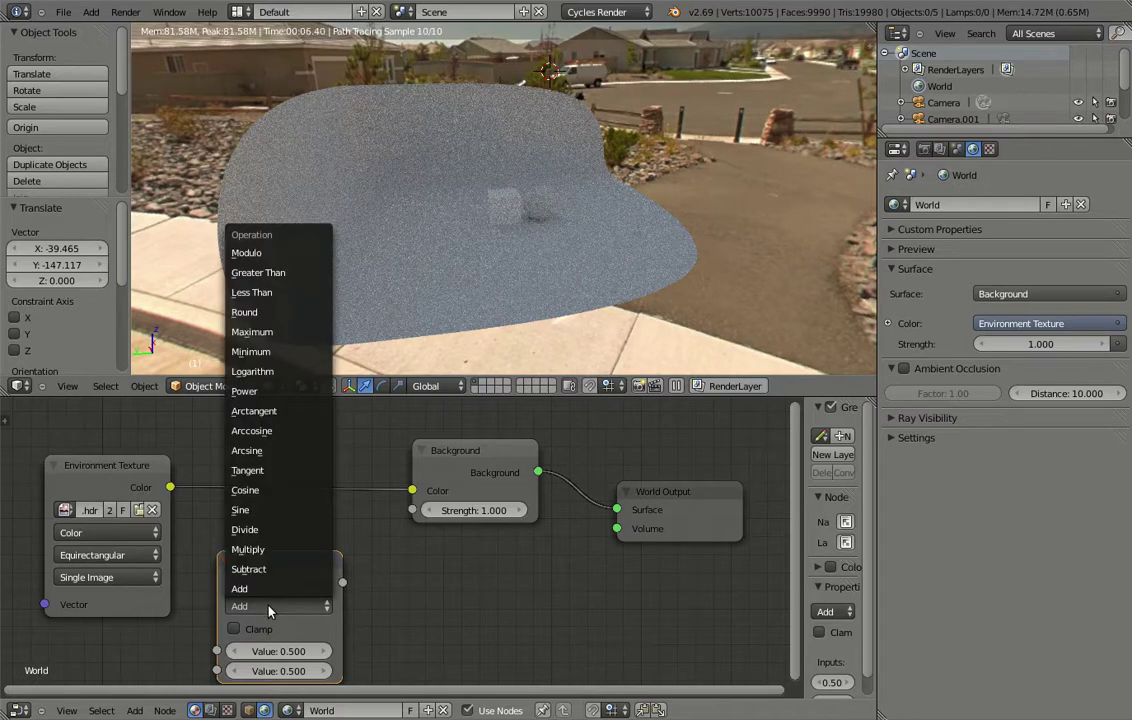
{"action": "left_click", "coordinate": [290, 549]}
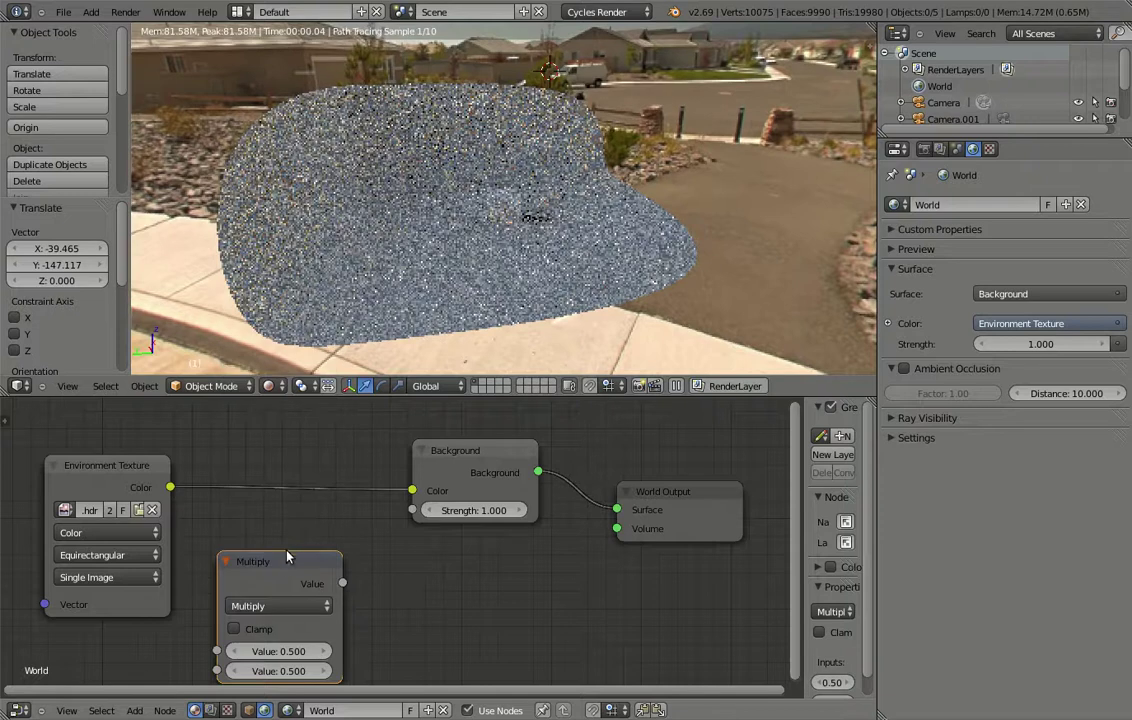
{"action": "left_click", "coordinate": [283, 566]}
{"action": "key", "text": "g"}
{"action": "left_click", "coordinate": [285, 550]}
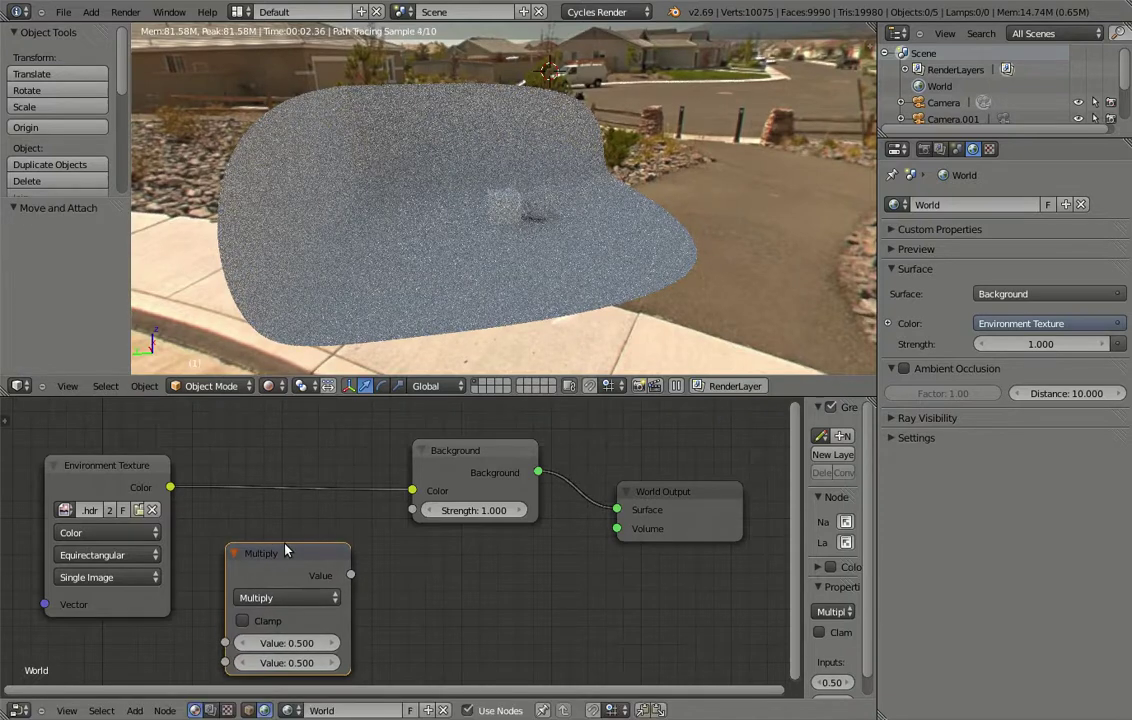
- Add a second Math node, left on Add, to the right of the Multiply node
{"action": "left_click", "coordinate": [136, 712]}
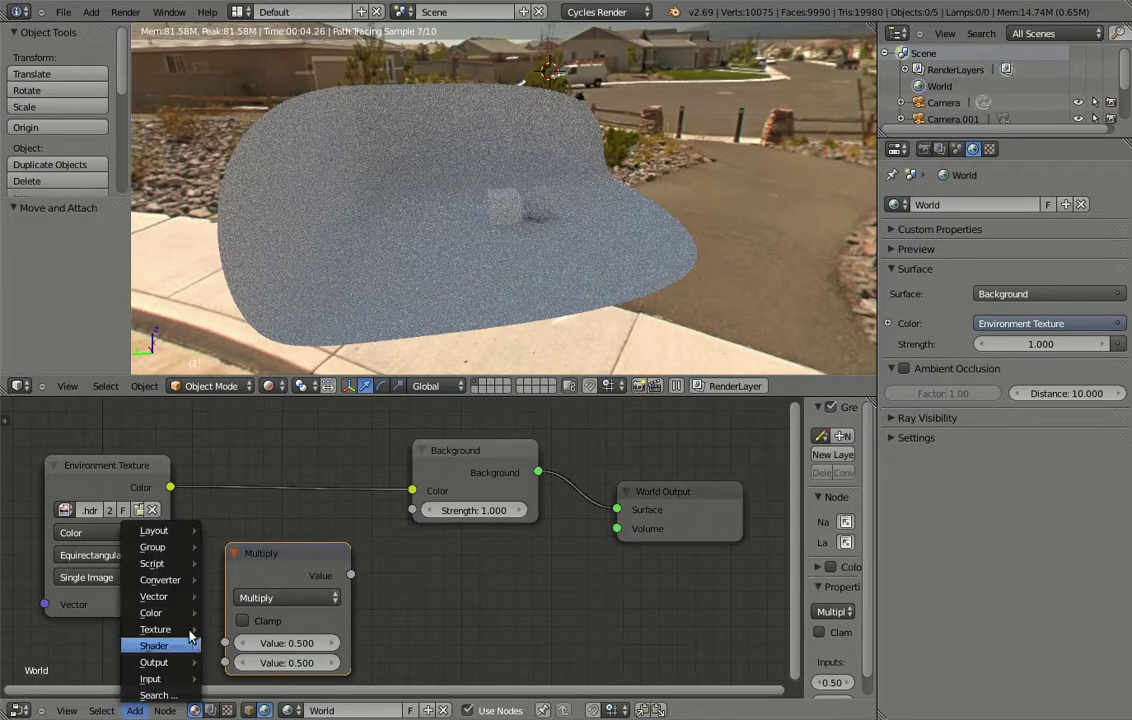
{"action": "mouse_move", "coordinate": [160, 579]}
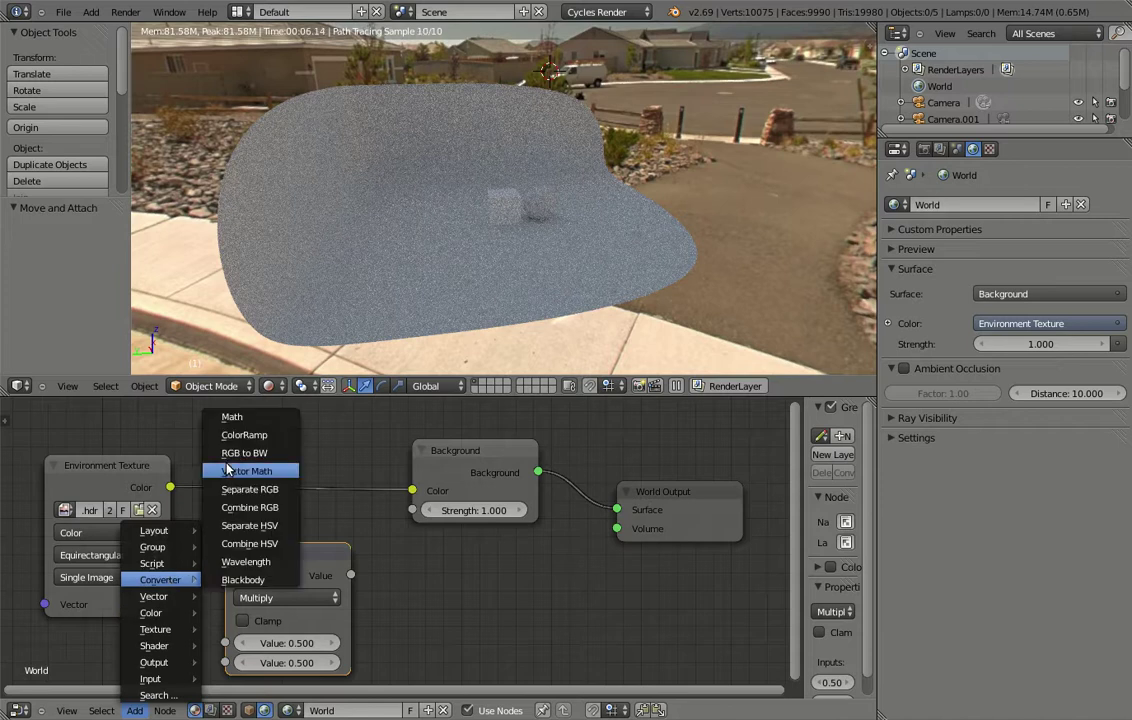
{"action": "left_click", "coordinate": [231, 416]}
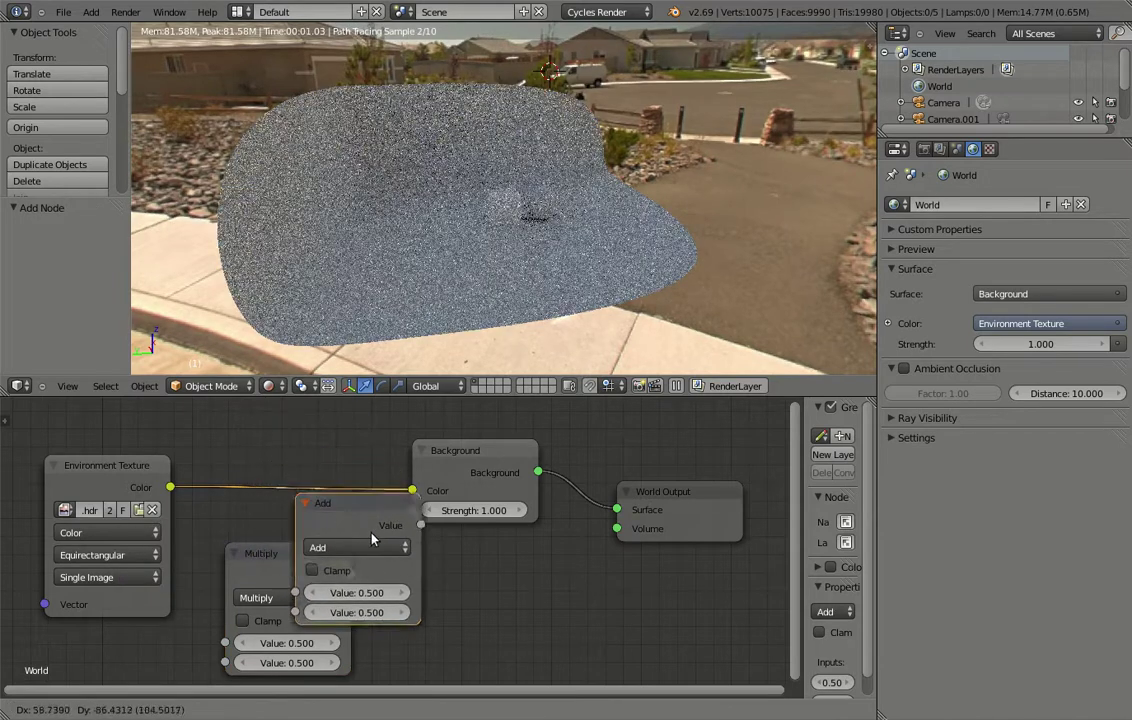
{"action": "left_click", "coordinate": [397, 557]}
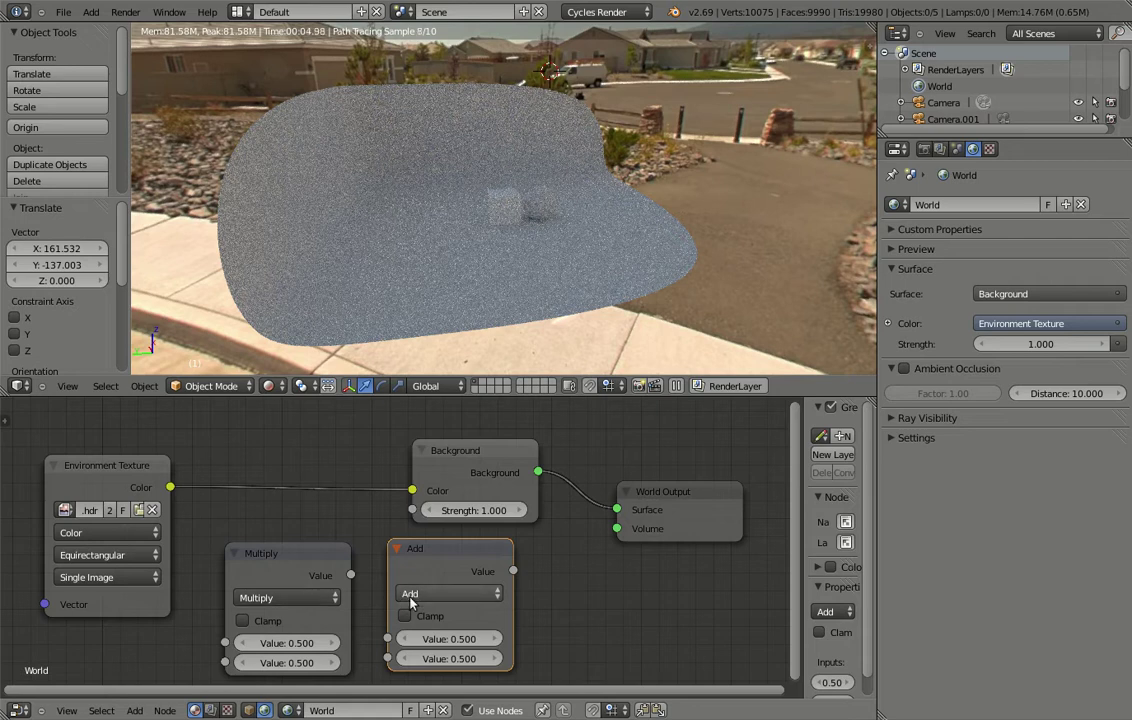
- Link Environment Color through Multiply and Add into Background Strength, shifting Background and World Output right
{"action": "left_click_drag", "start_coordinate": [170, 487], "coordinate": [225, 643]}
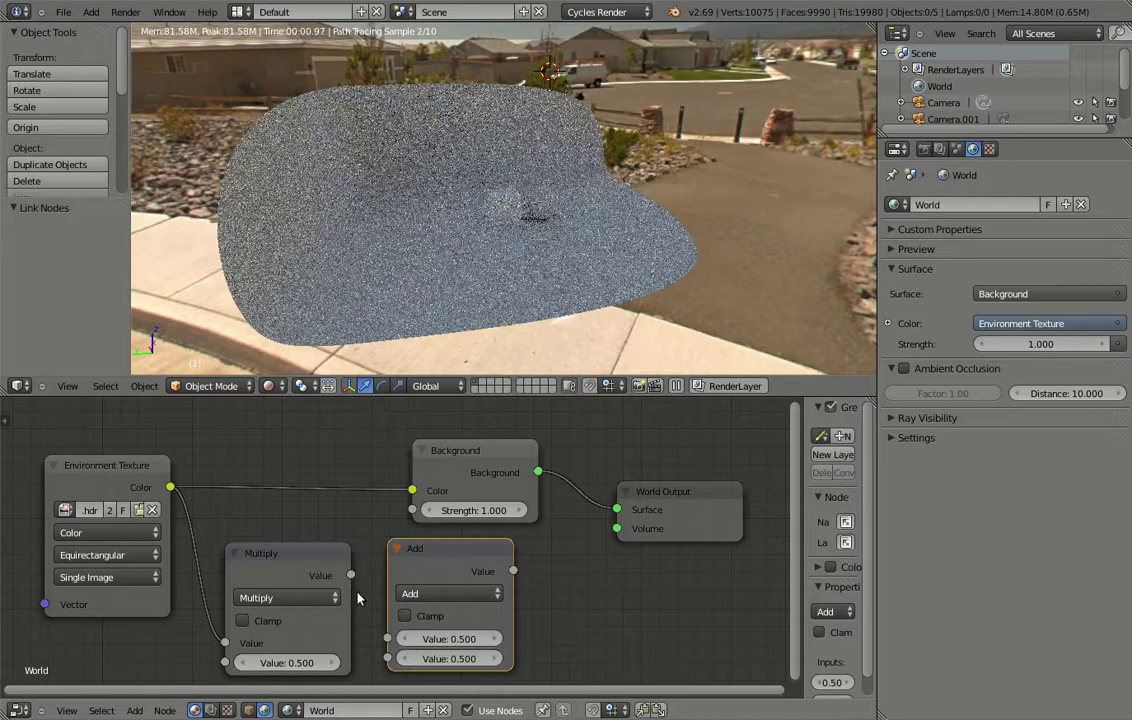
{"action": "left_click_drag", "start_coordinate": [350, 575], "coordinate": [385, 640]}
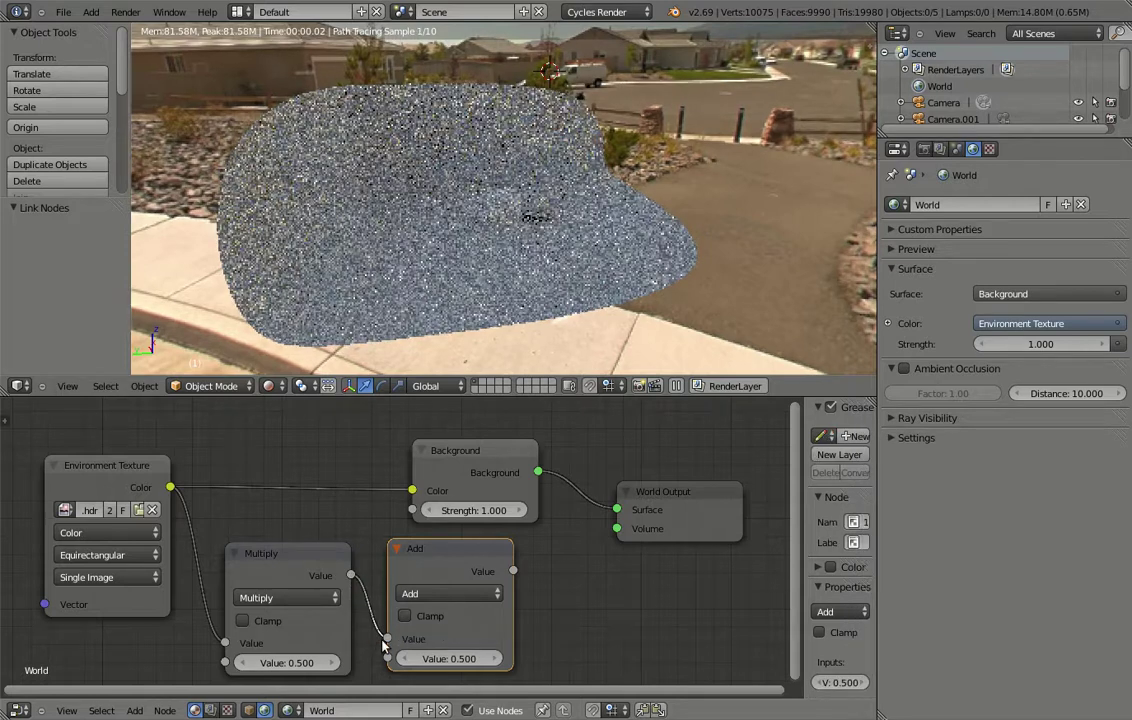
{"action": "left_click_drag", "start_coordinate": [460, 452], "coordinate": [521, 440]}
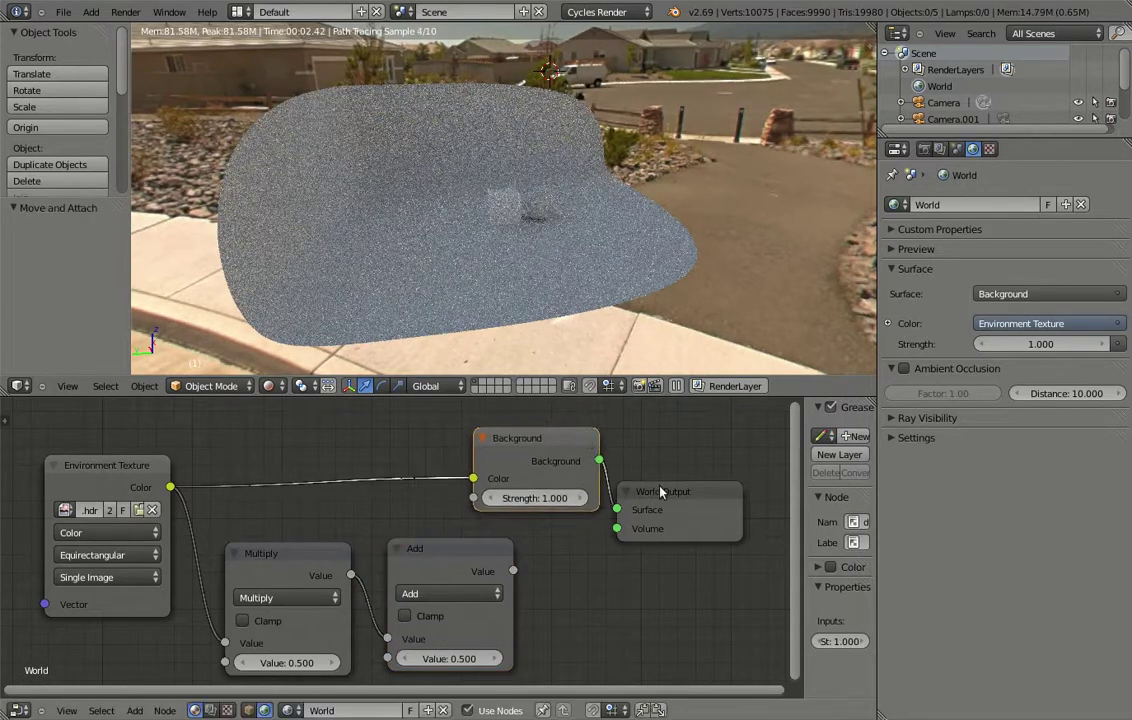
{"action": "left_click_drag", "start_coordinate": [708, 493], "coordinate": [744, 489]}
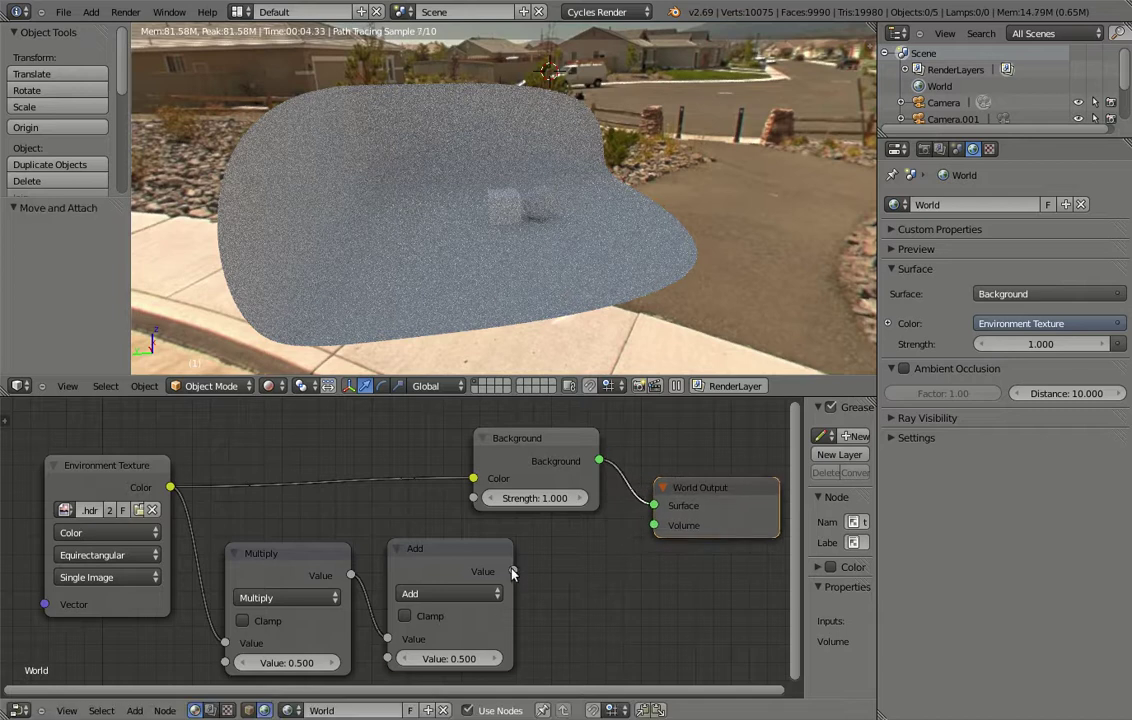
{"action": "left_click_drag", "start_coordinate": [512, 571], "coordinate": [474, 500]}
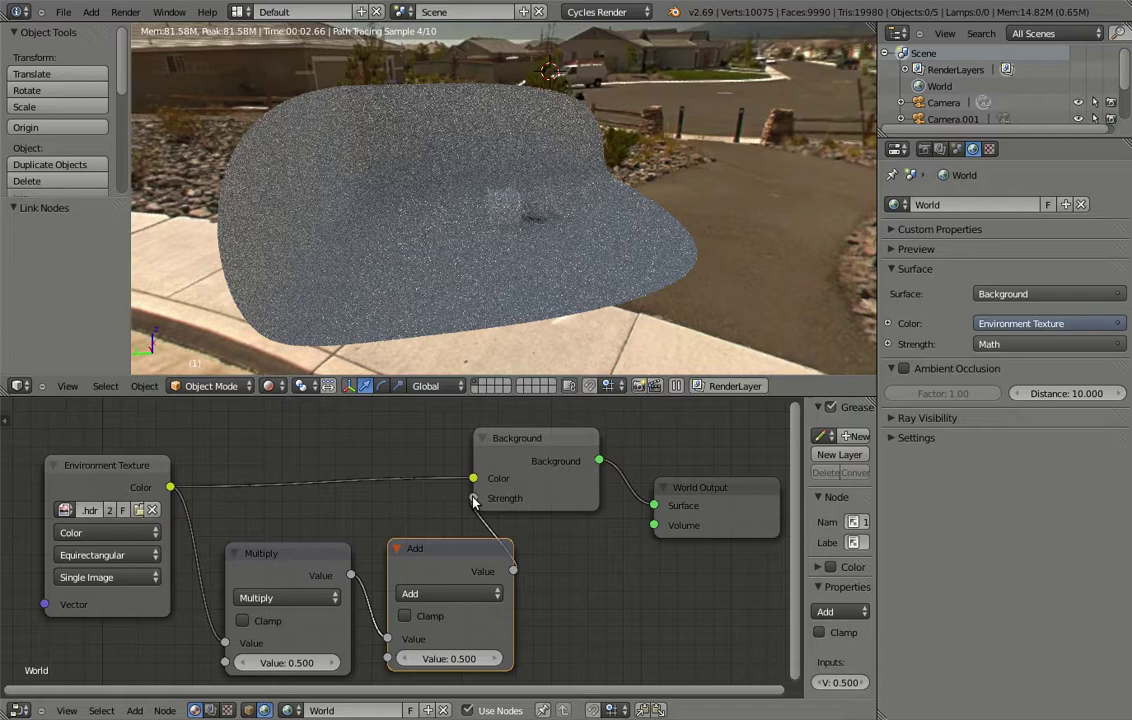
{"action": "left_click", "coordinate": [281, 567]}
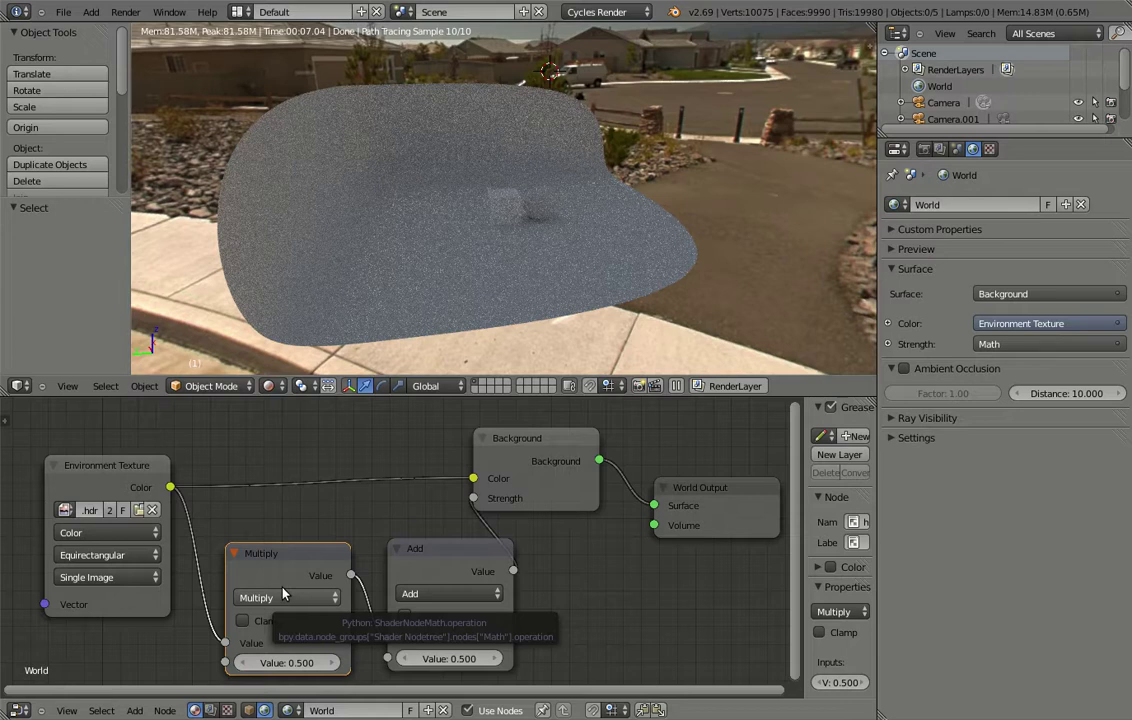
{"action": "left_click", "coordinate": [448, 562]}
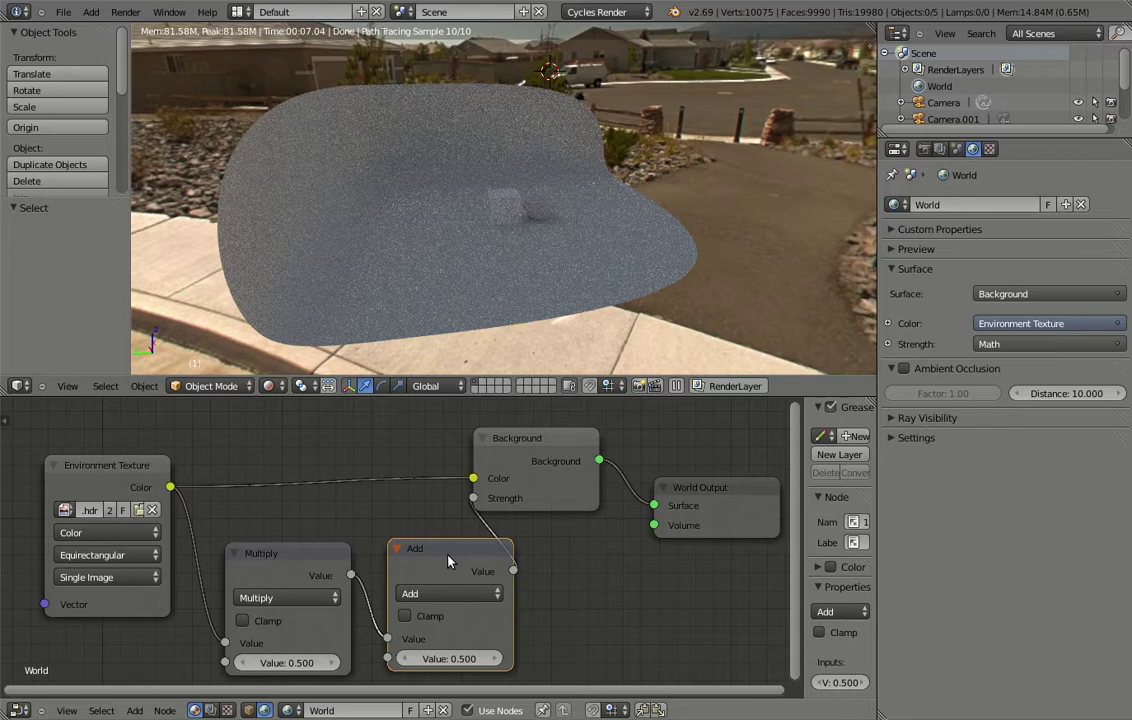
- Zoom in and orbit around the object in the rendered preview, then render frame 1
{"action": "scroll", "coordinate": [613, 201], "scroll_direction": "up", "scroll_amount": 5}
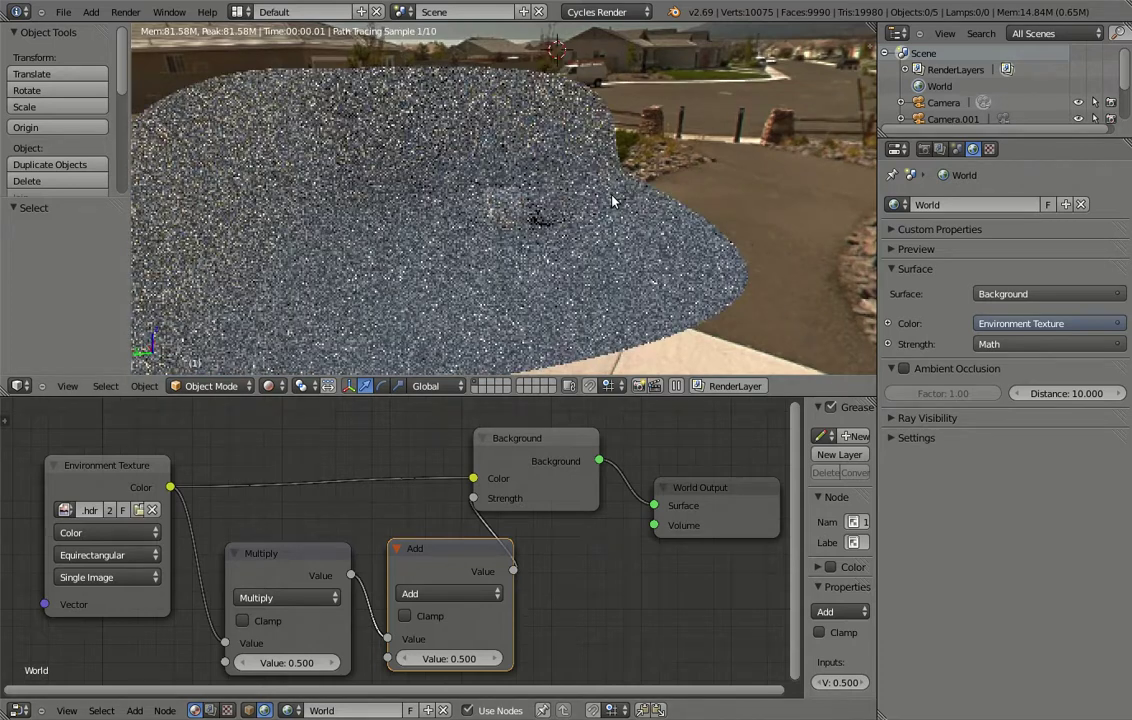
{"action": "scroll", "coordinate": [540, 172], "scroll_direction": "up", "scroll_amount": 4}
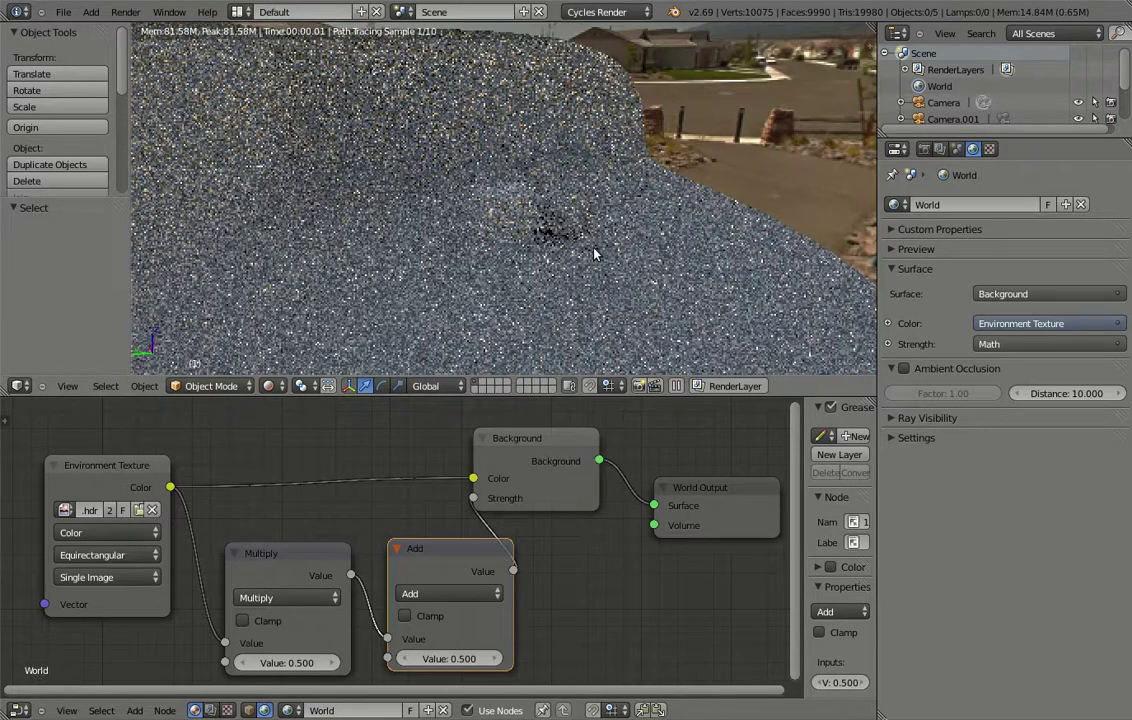
{"action": "middle_click_drag", "start_coordinate": [553, 261], "coordinate": [649, 245]}
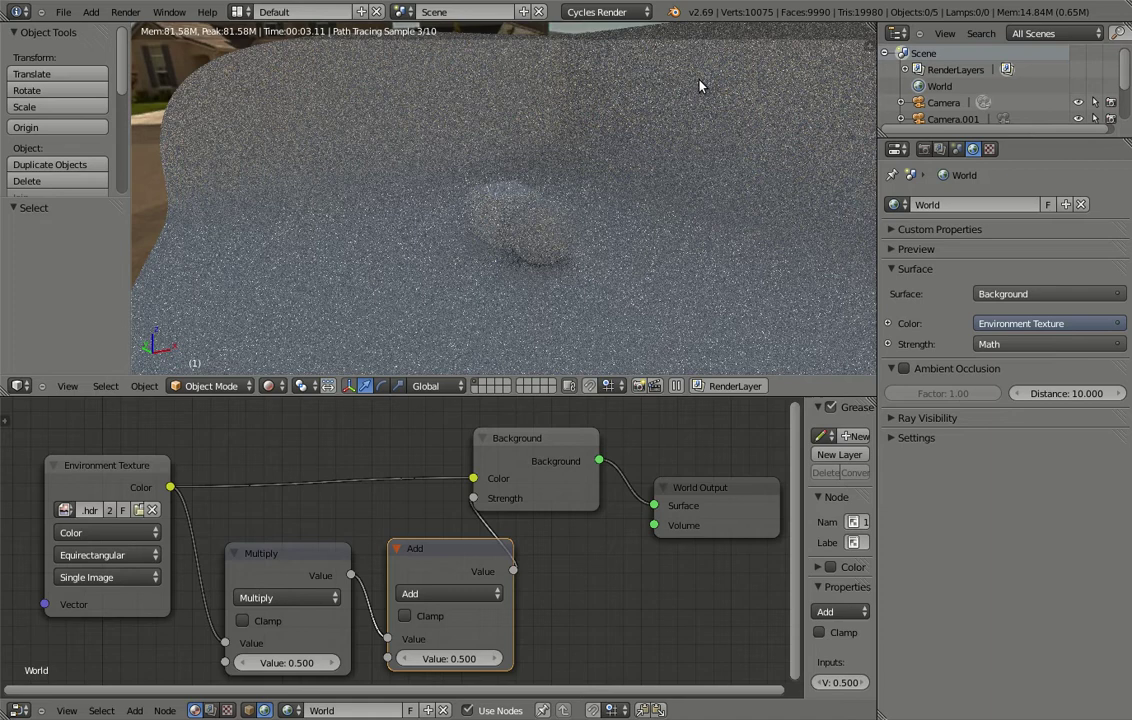
{"action": "left_click", "coordinate": [818, 3]}
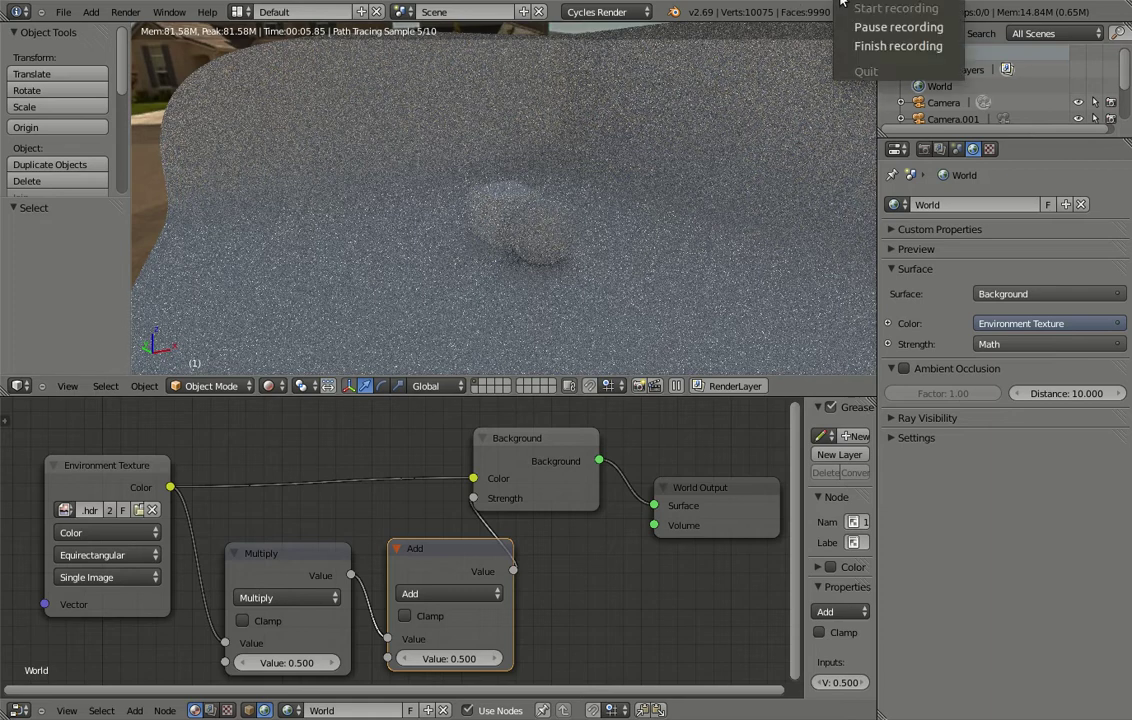
{"action": "left_click", "coordinate": [897, 28]}
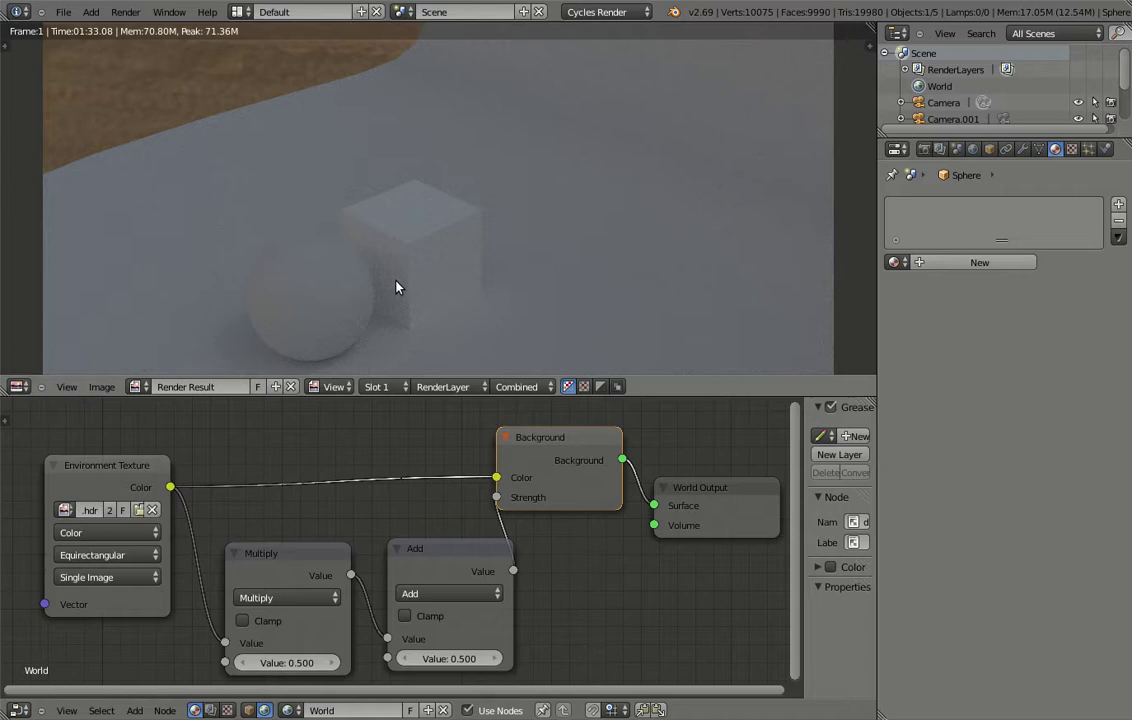
- Show the render settings and scroll to the Cycles sampling: 100 render, 10 preview samples
{"action": "left_click", "coordinate": [924, 149]}
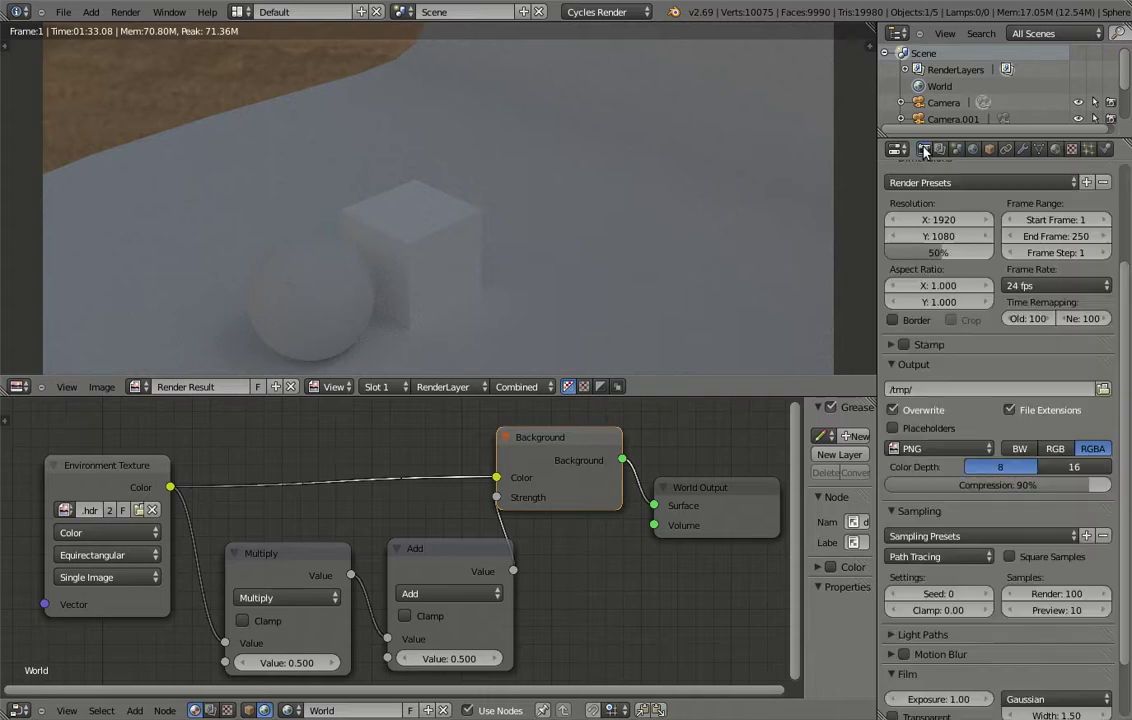
{"action": "scroll", "coordinate": [1000, 470], "scroll_direction": "down", "scroll_amount": 2}
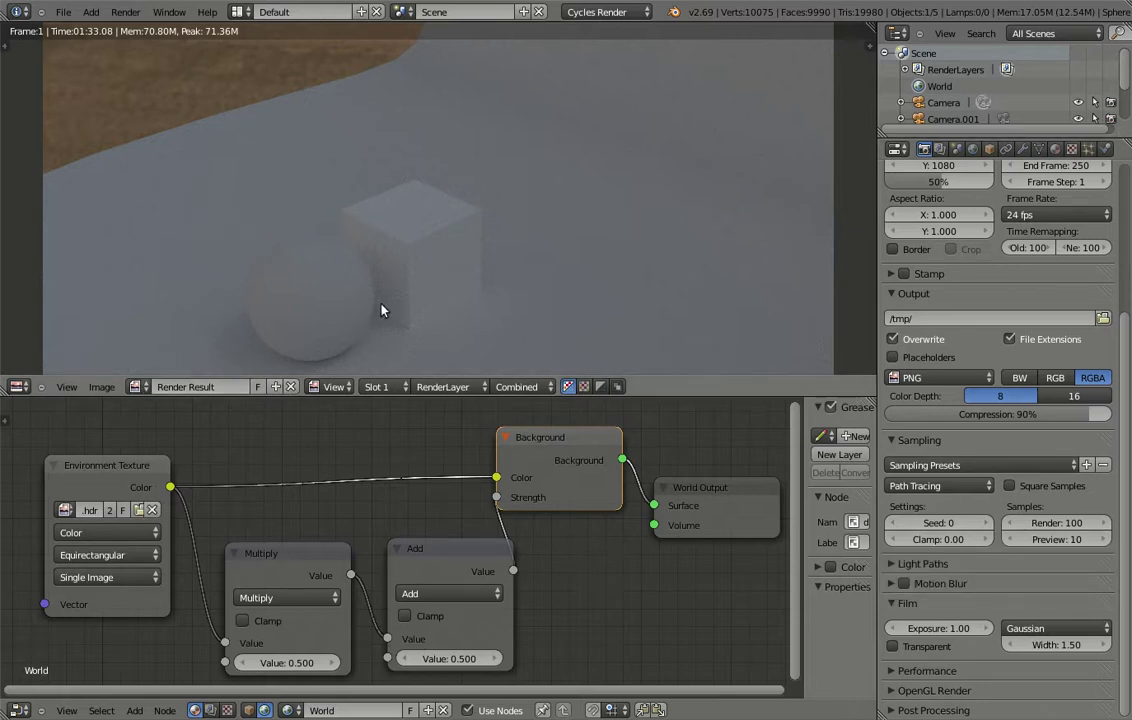
- Leave the render result and set the 3D viewport shading to Rendered for the cube and sphere
{"action": "key", "text": "Escape"}
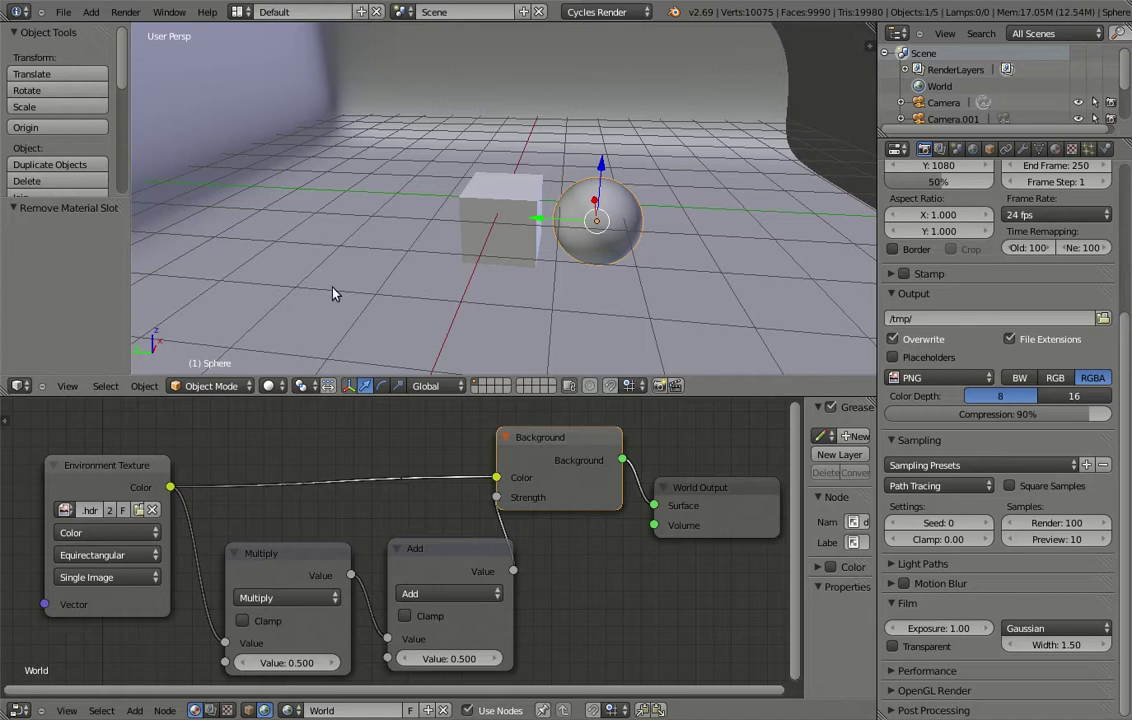
{"action": "left_click", "coordinate": [274, 388]}
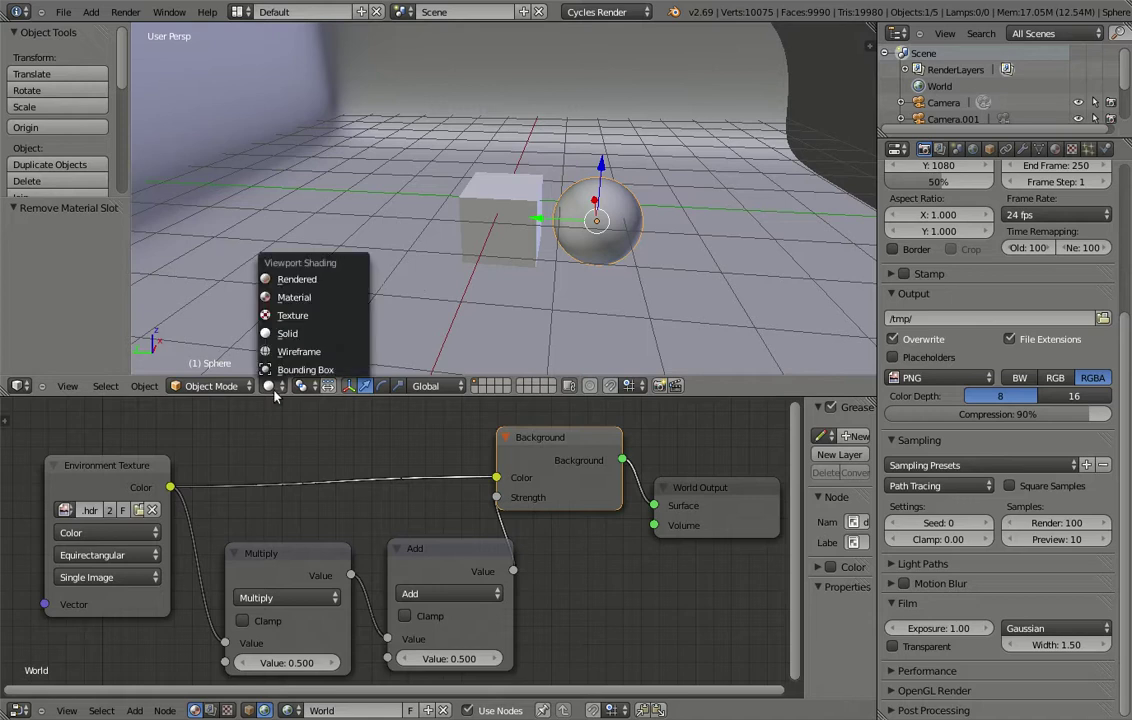
{"action": "left_click", "coordinate": [292, 280]}
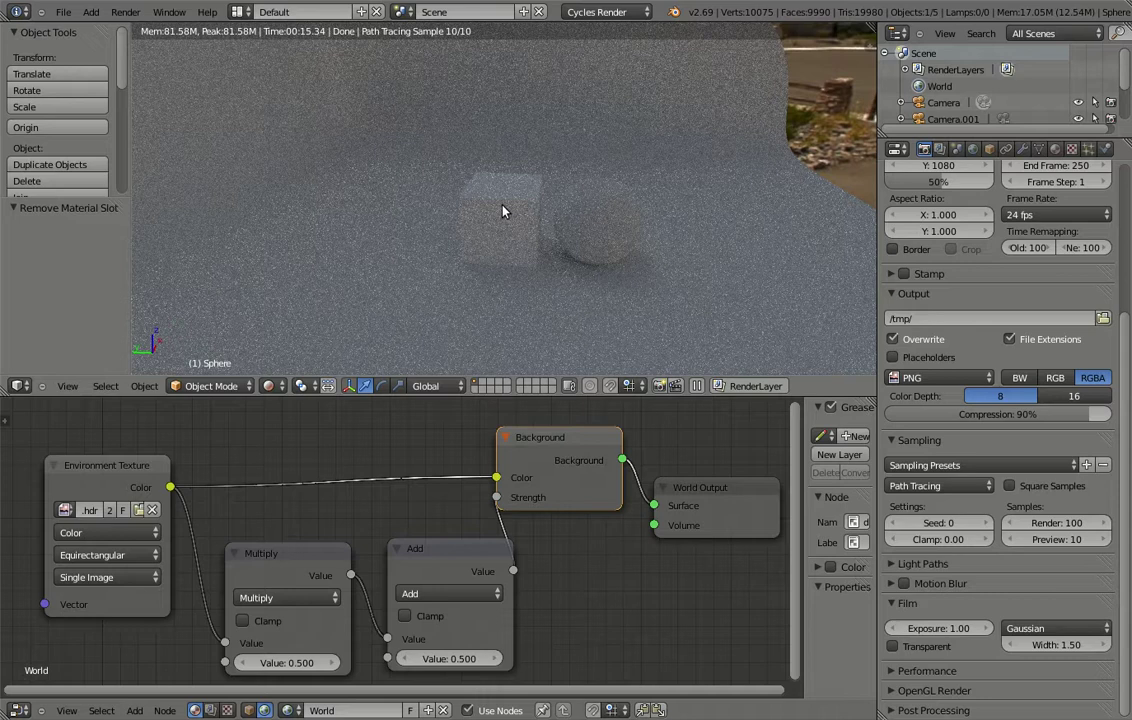
- Show the last Render Result of the cube and sphere scene in the Image Editor
{"action": "key", "text": "F11"}
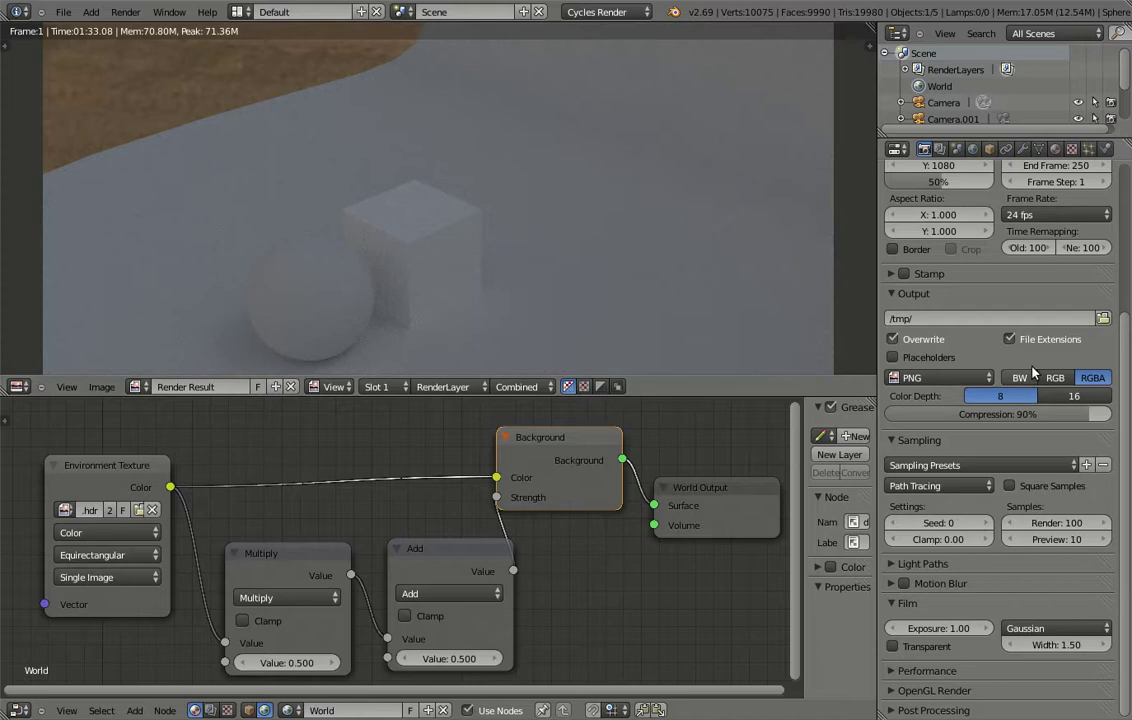
{"action": "scroll", "coordinate": [1035, 372], "scroll_direction": "up", "scroll_amount": 5}
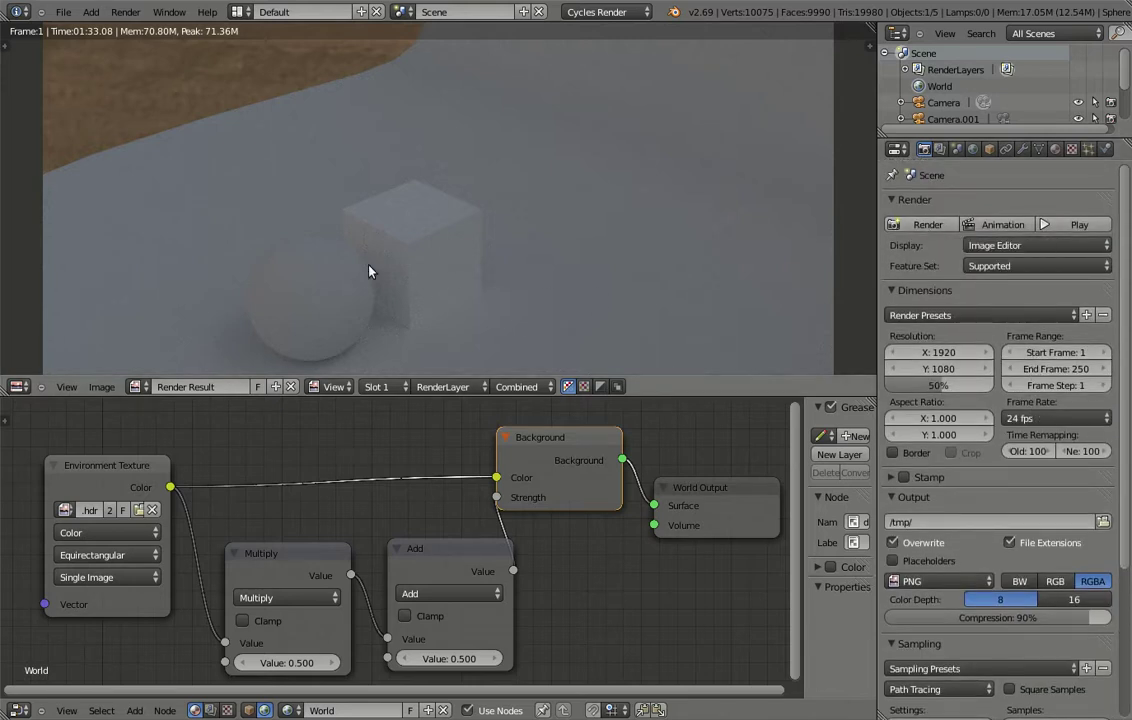
{"action": "scroll", "coordinate": [351, 264], "scroll_direction": "down", "scroll_amount": 2}
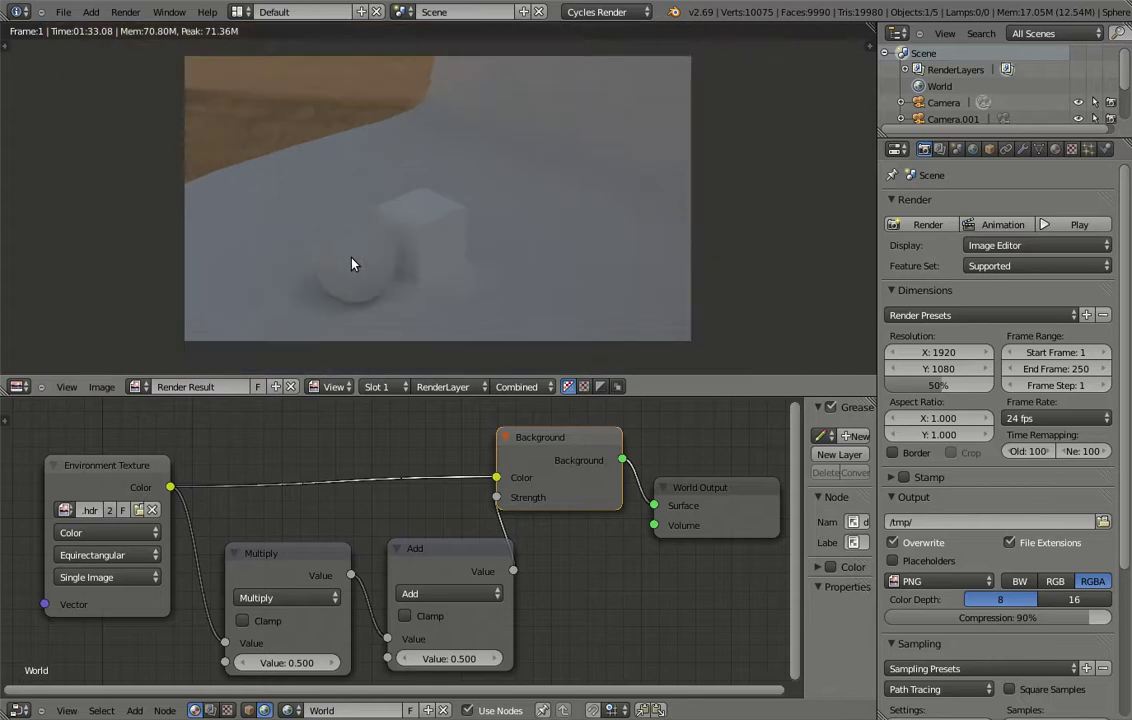
{"action": "scroll", "coordinate": [351, 264], "scroll_direction": "up", "scroll_amount": 2}
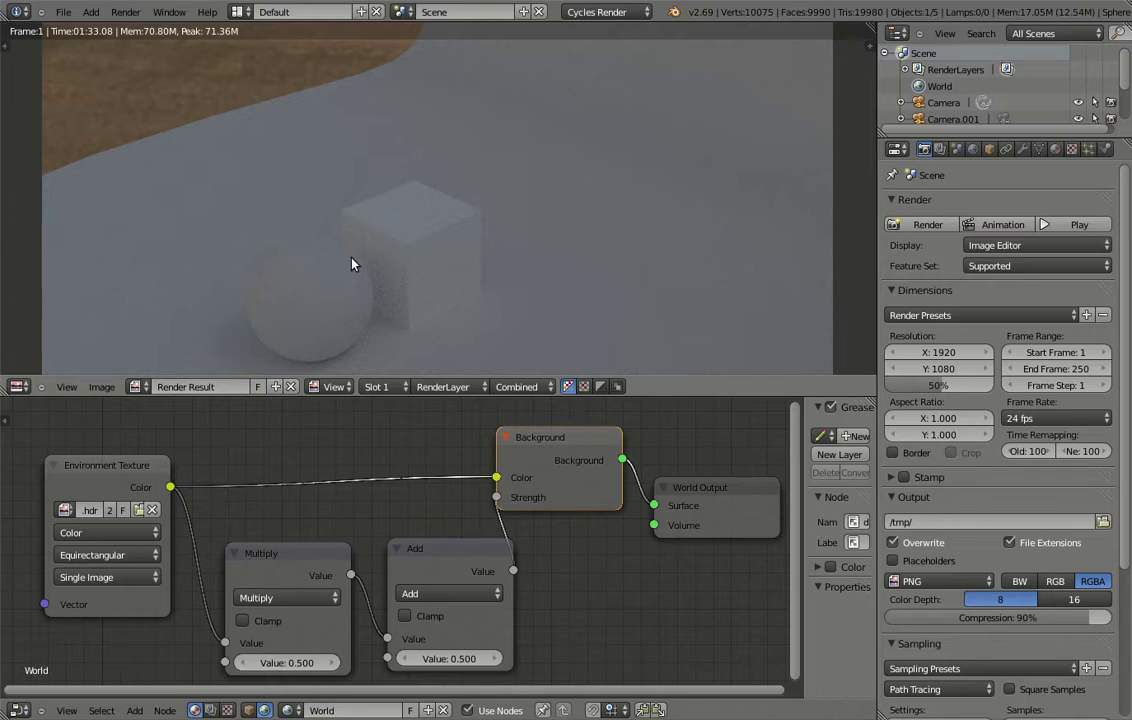
- Change the second value of both the world Multiply and Add nodes from 0.500 to 1.000
{"action": "left_click", "coordinate": [268, 557]}
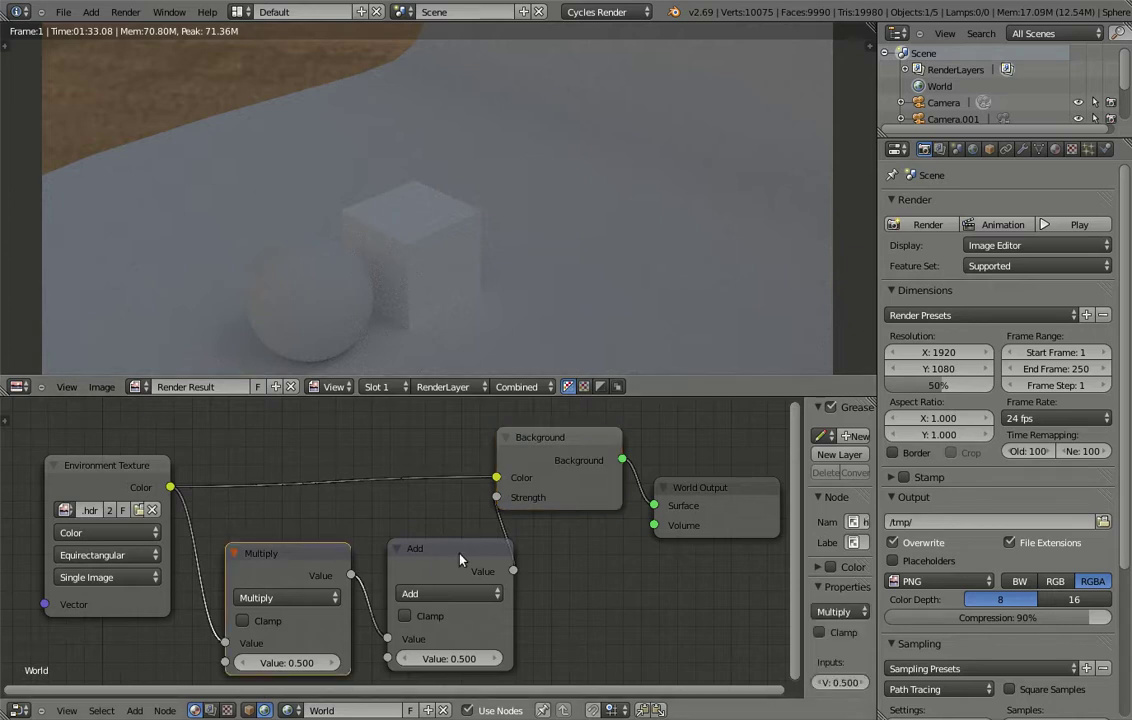
{"action": "left_click", "coordinate": [456, 558]}
{"action": "left_click", "coordinate": [306, 558]}
{"action": "left_click", "coordinate": [446, 558]}
{"action": "left_click", "coordinate": [311, 556]}
{"action": "left_click", "coordinate": [430, 552]}
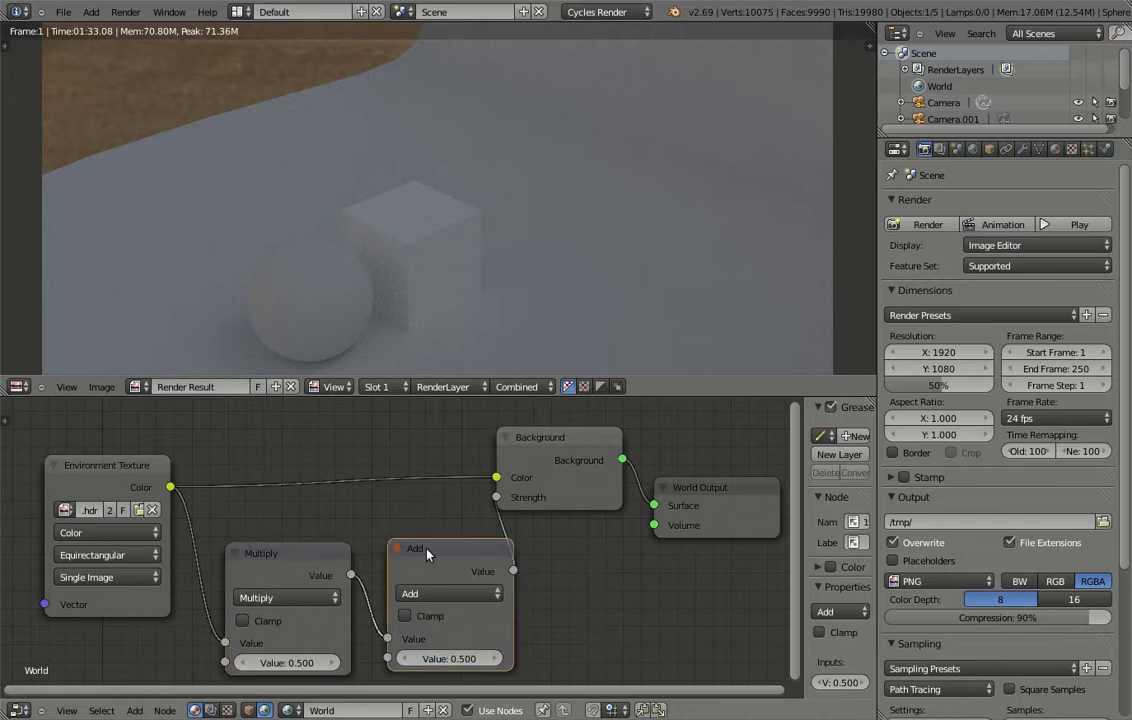
{"action": "left_click", "coordinate": [298, 662]}
{"action": "type", "text": "1"}
{"action": "key", "text": "Return"}
{"action": "left_click", "coordinate": [465, 658]}
{"action": "type", "text": "1"}
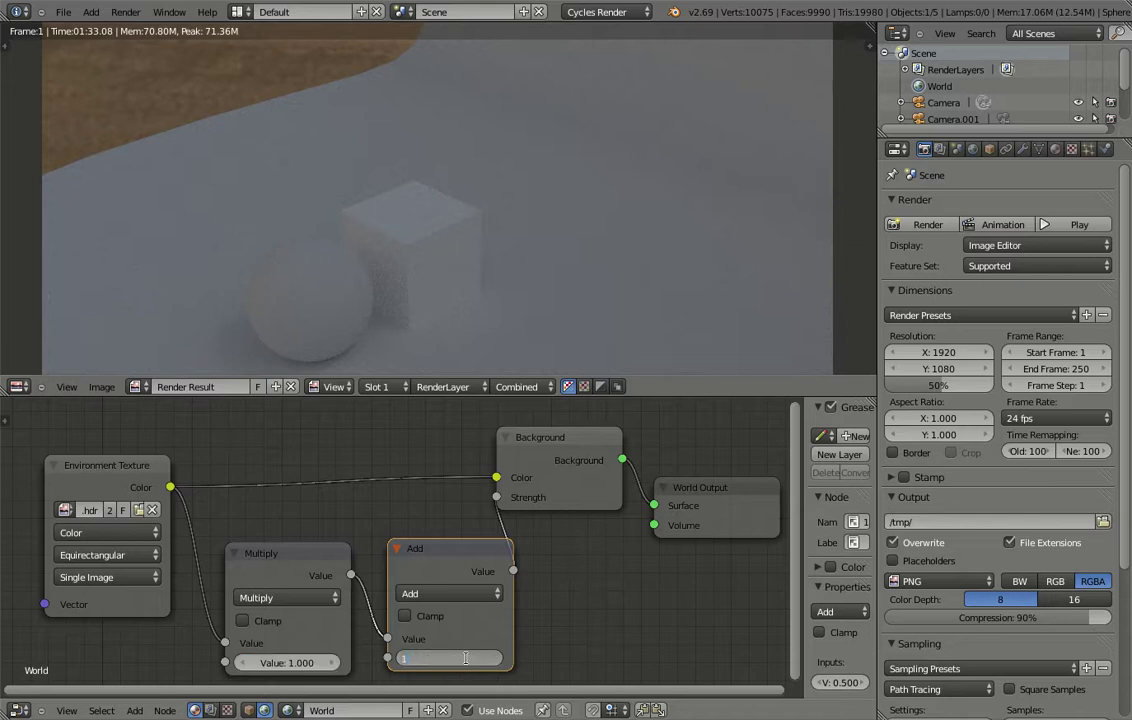
{"action": "key", "text": "Return"}
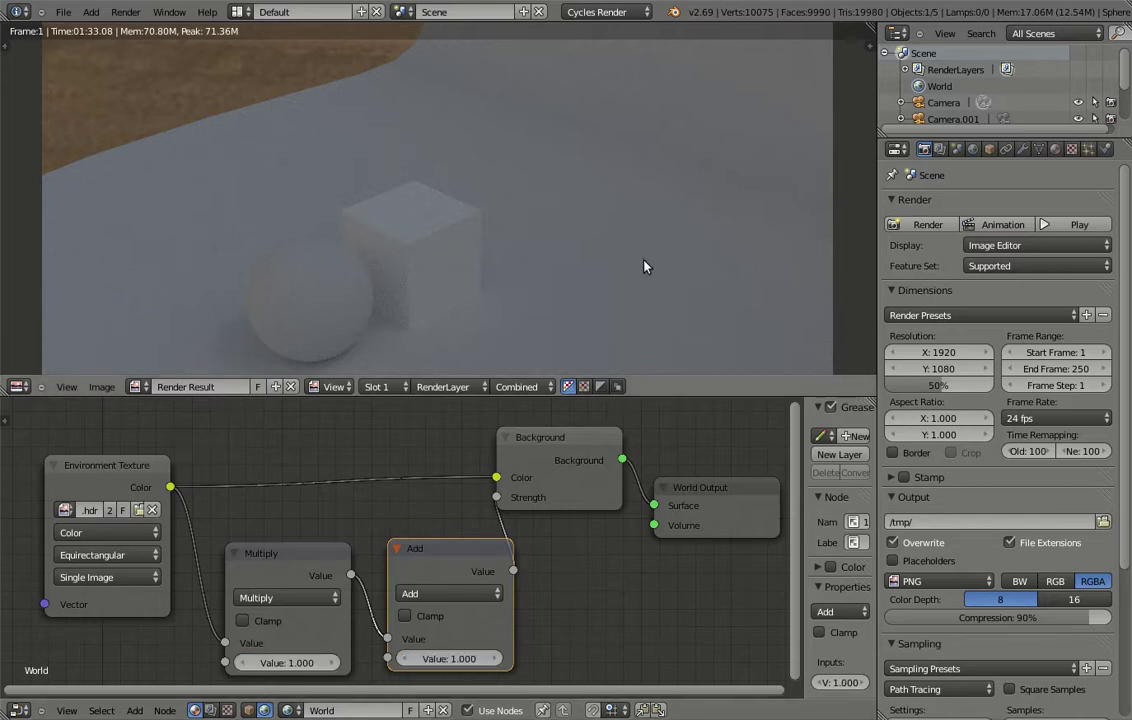
- Re-render frame 1 with the brighter world lighting, then review the Render tab's Sampling panel
{"action": "key", "text": "F12"}
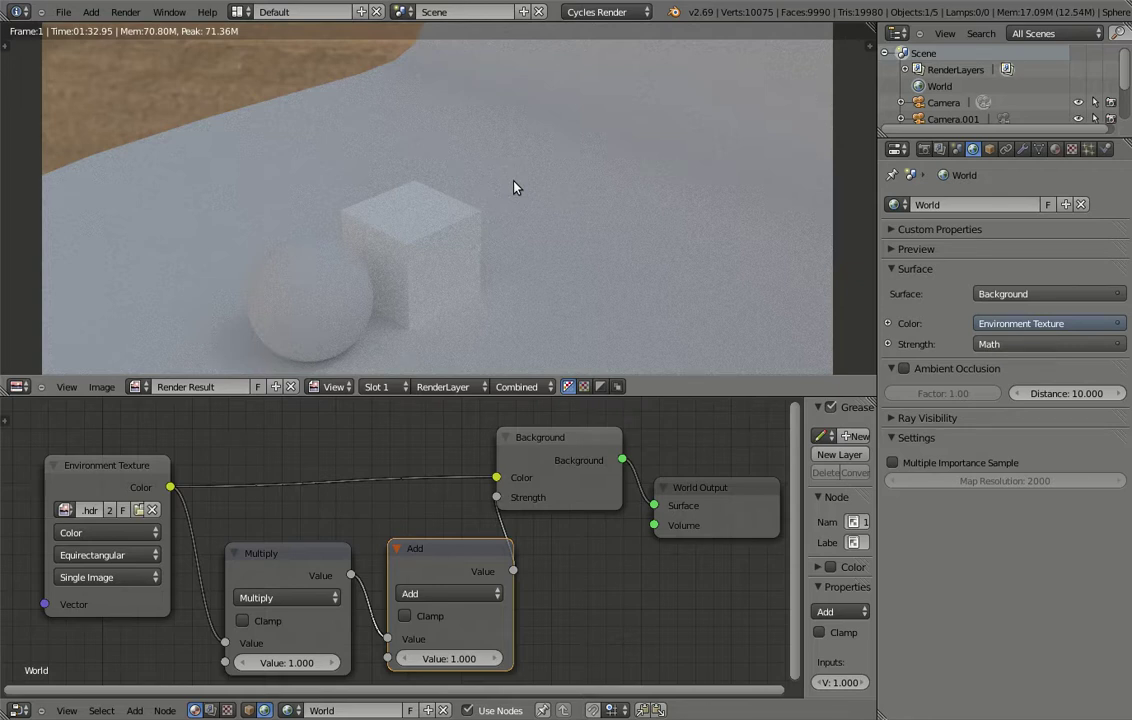
{"action": "left_click", "coordinate": [925, 149]}
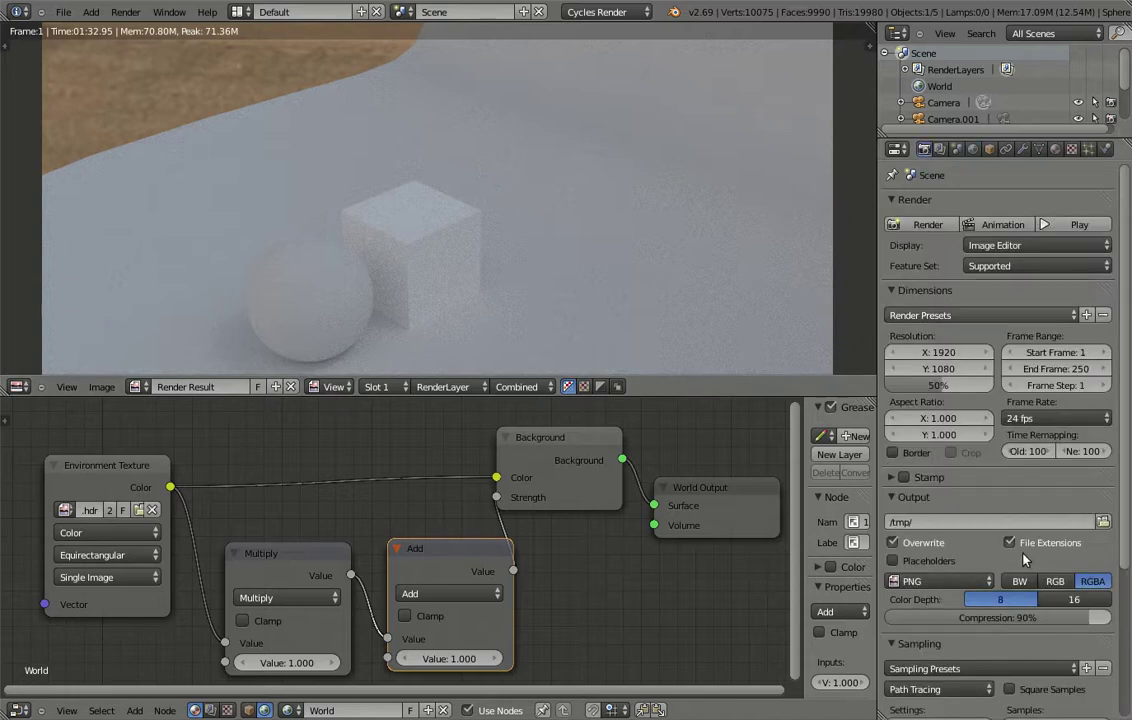
{"action": "scroll", "coordinate": [1041, 639], "scroll_direction": "down", "scroll_amount": 3}
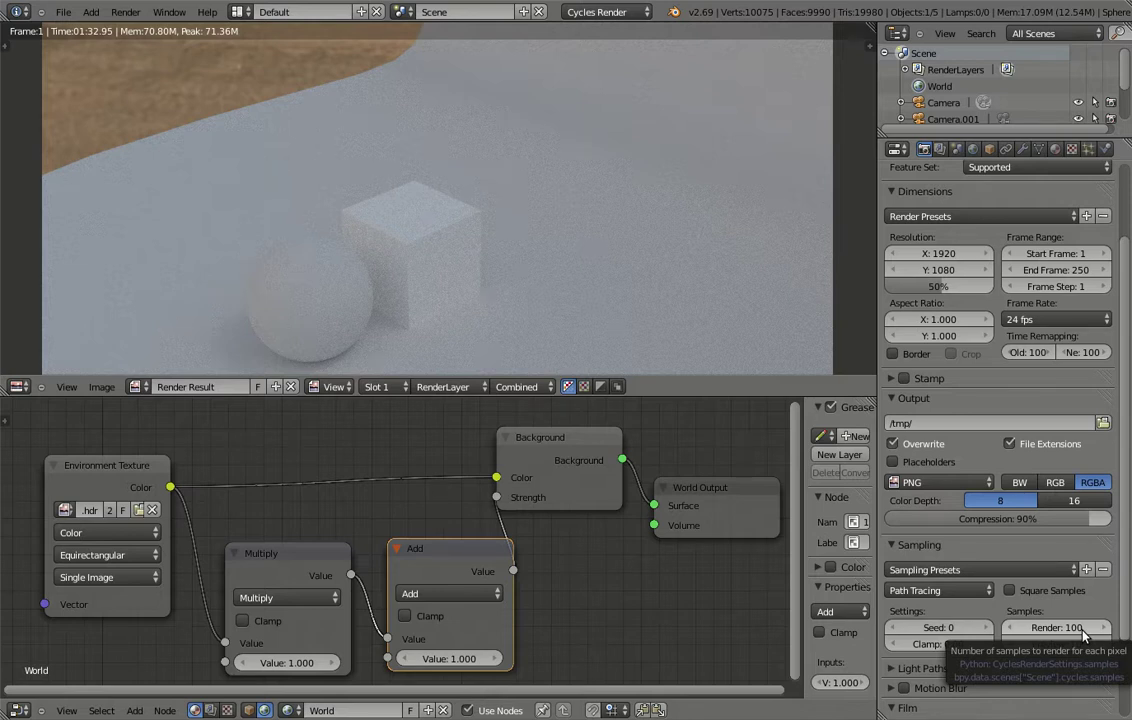
- Enable Multiple Importance Sample in the World settings, keeping map resolution at 2000
{"action": "left_click", "coordinate": [974, 150]}
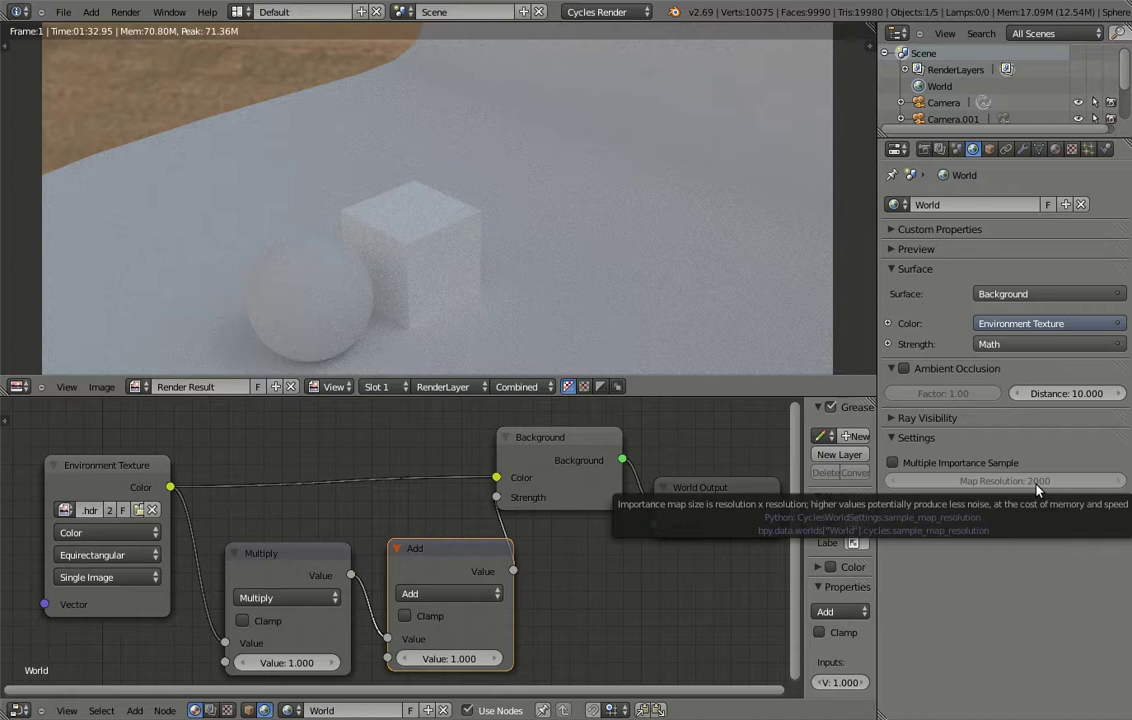
{"action": "left_click", "coordinate": [894, 463]}
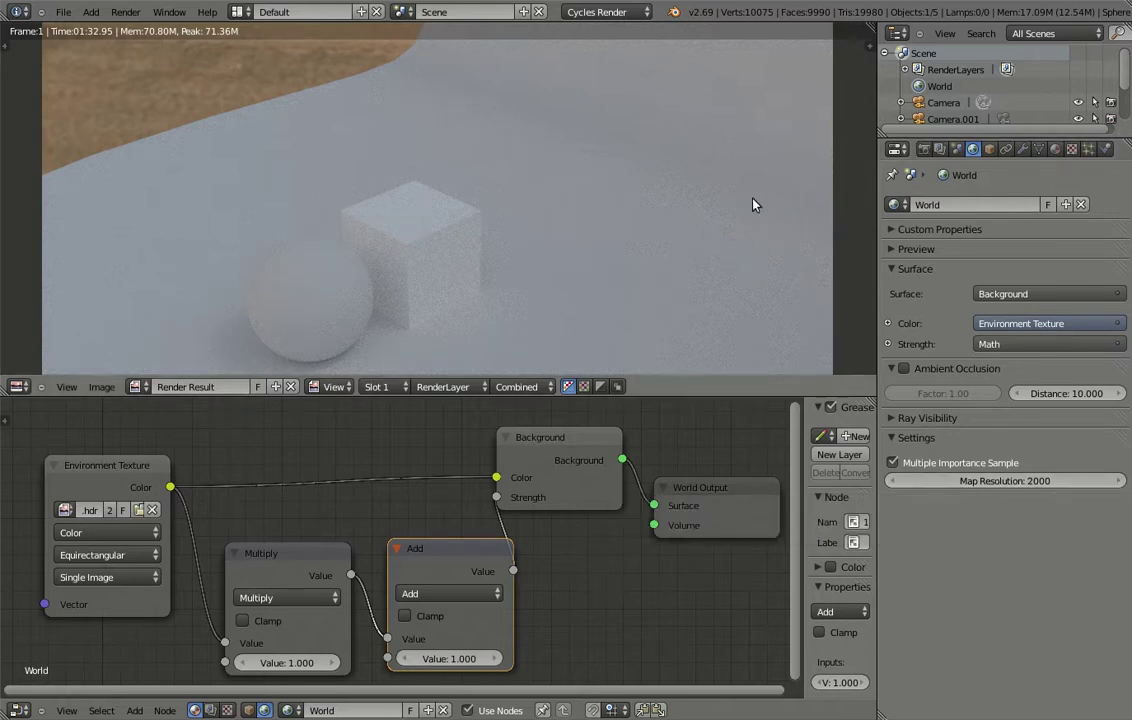
- Render frame 1 again with world importance sampling on, then return to the Render settings
{"action": "key", "text": "F12"}
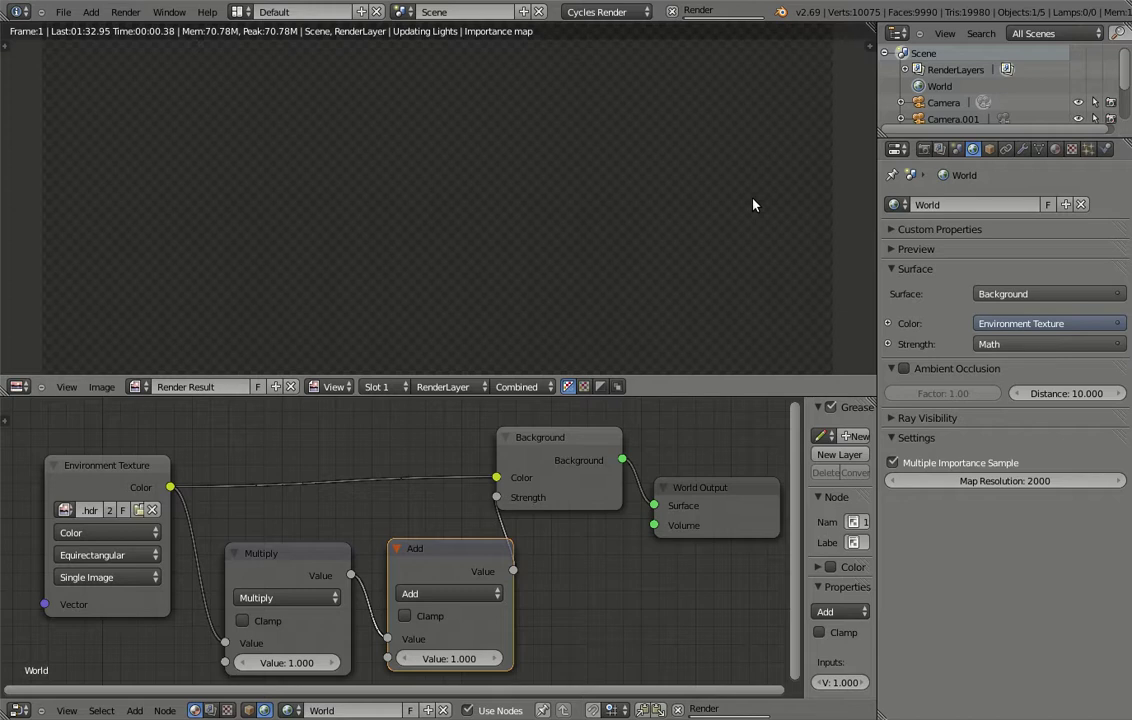
{"action": "left_click", "coordinate": [880, 2]}
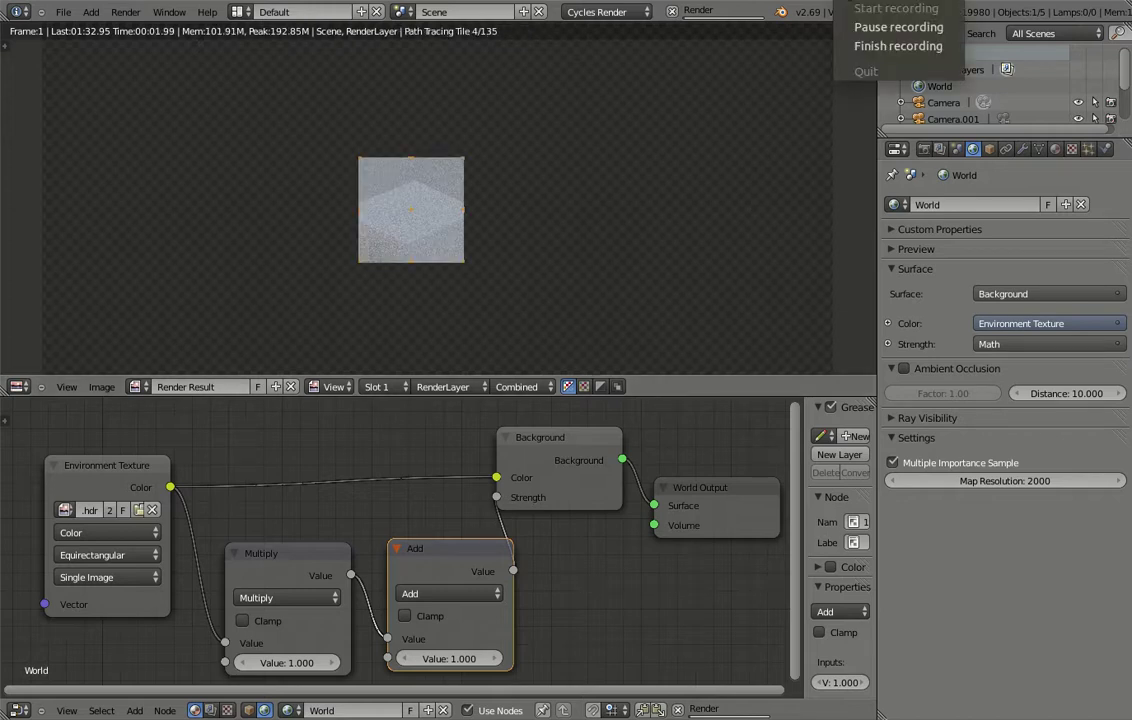
{"action": "left_click", "coordinate": [898, 27]}
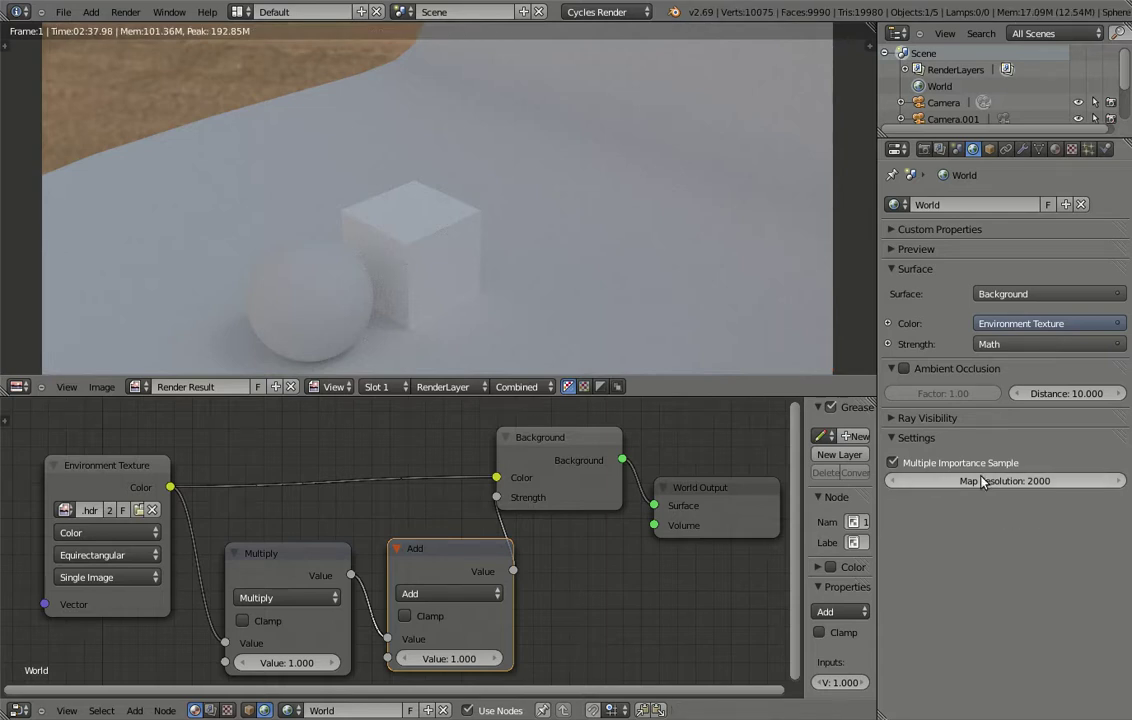
{"action": "left_click", "coordinate": [924, 148]}
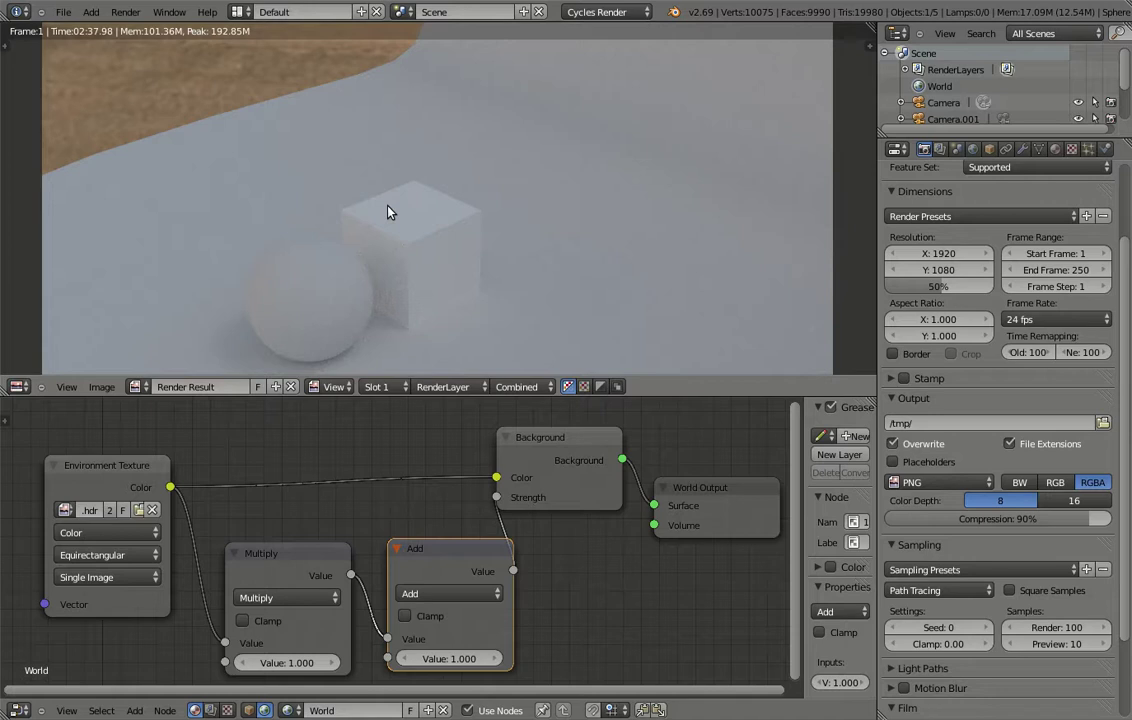
- Return to the 3D view and switch the viewport shading to Solid
{"action": "key", "text": "Escape"}
{"action": "left_click", "coordinate": [268, 386]}
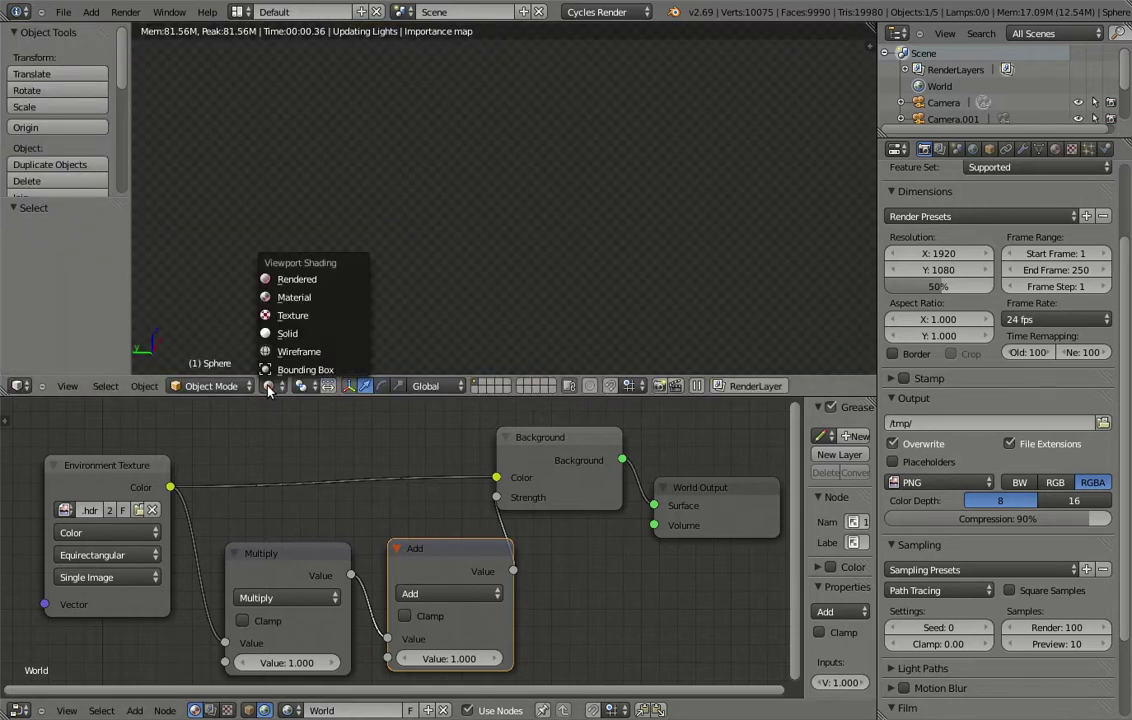
{"action": "left_click", "coordinate": [294, 334]}
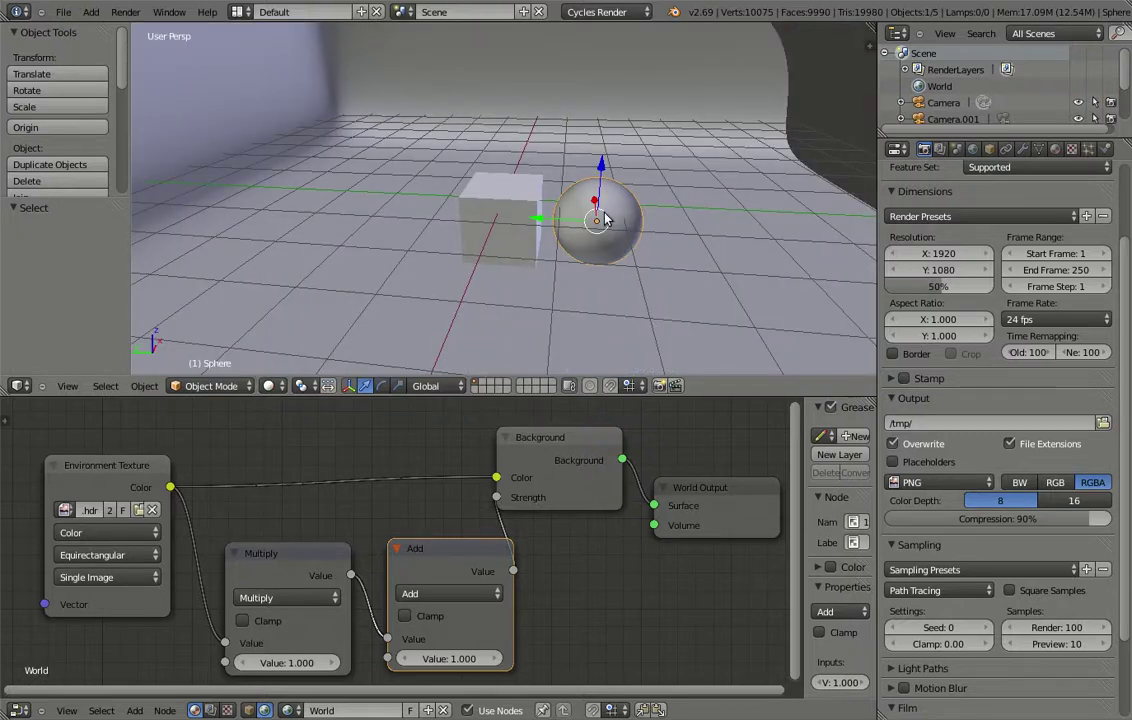
- Orbit around the cube and sphere and select the sphere
{"action": "mouse_move", "coordinate": [601, 217]}
{"action": "middle_mouse_down"}
{"action": "mouse_move", "coordinate": [540, 220]}
{"action": "mouse_move", "coordinate": [598, 215]}
{"action": "mouse_move", "coordinate": [603, 228]}
{"action": "mouse_move", "coordinate": [585, 224]}
{"action": "middle_mouse_up"}
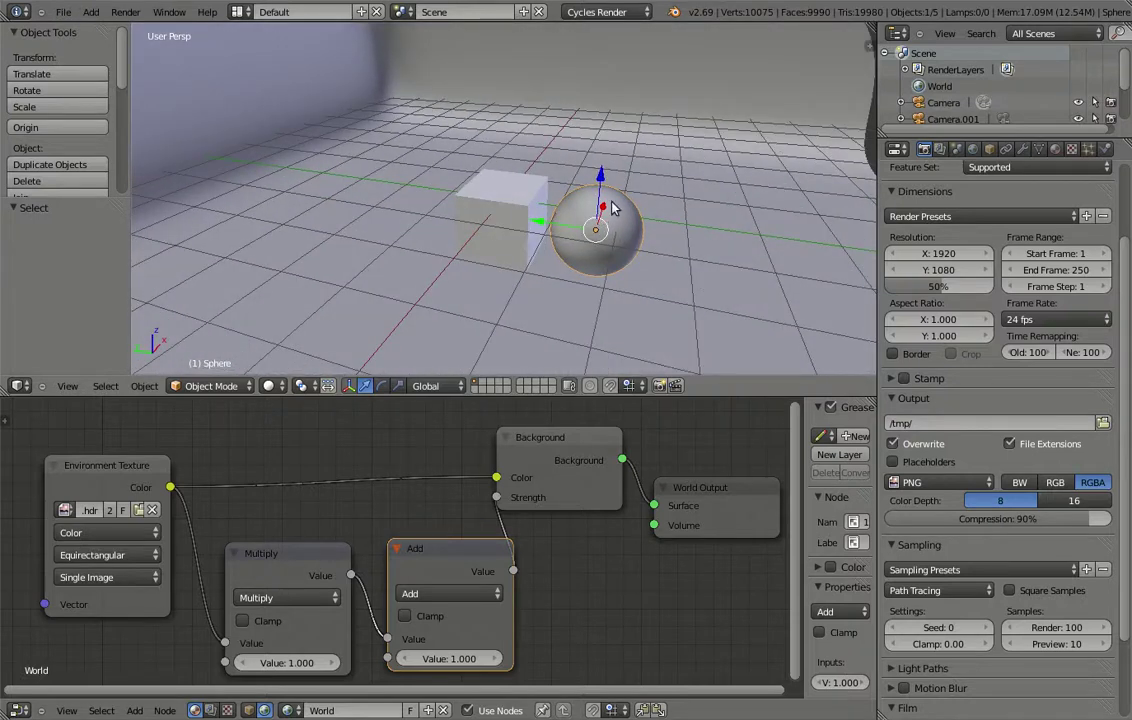
{"action": "right_click", "coordinate": [605, 220]}
{"action": "right_click", "coordinate": [605, 210]}
- Create a new material, Material.005, for the sphere with a Glossy BSDF surface
{"action": "left_click", "coordinate": [1057, 149]}
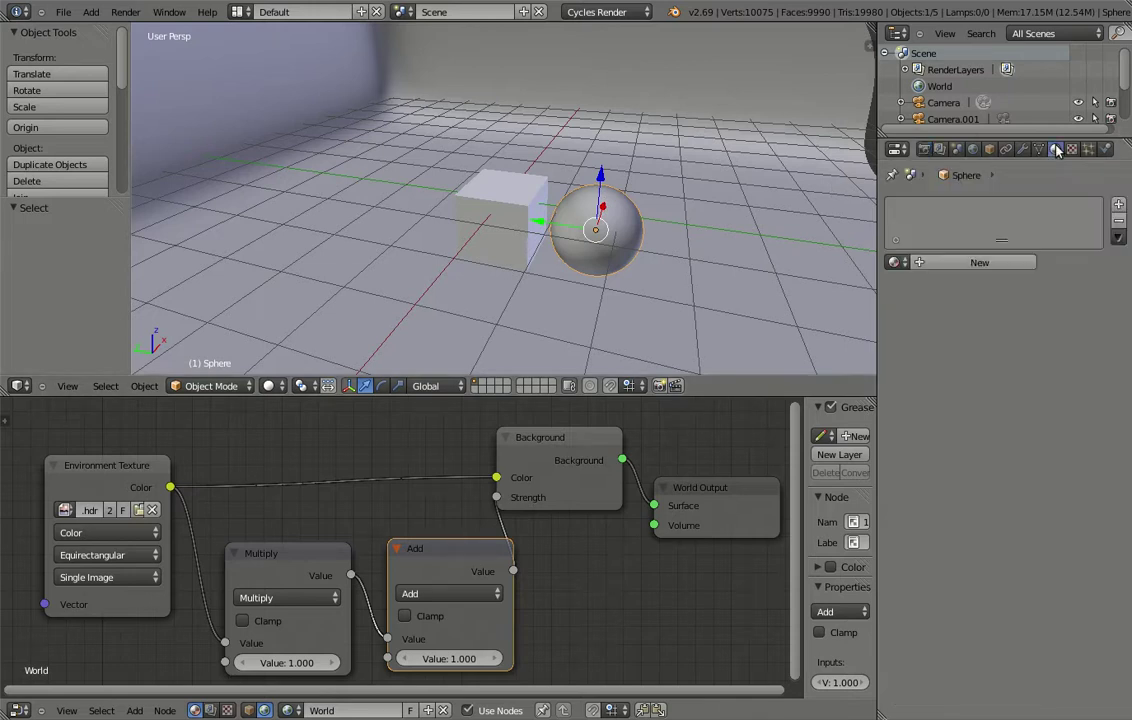
{"action": "left_click", "coordinate": [1011, 263]}
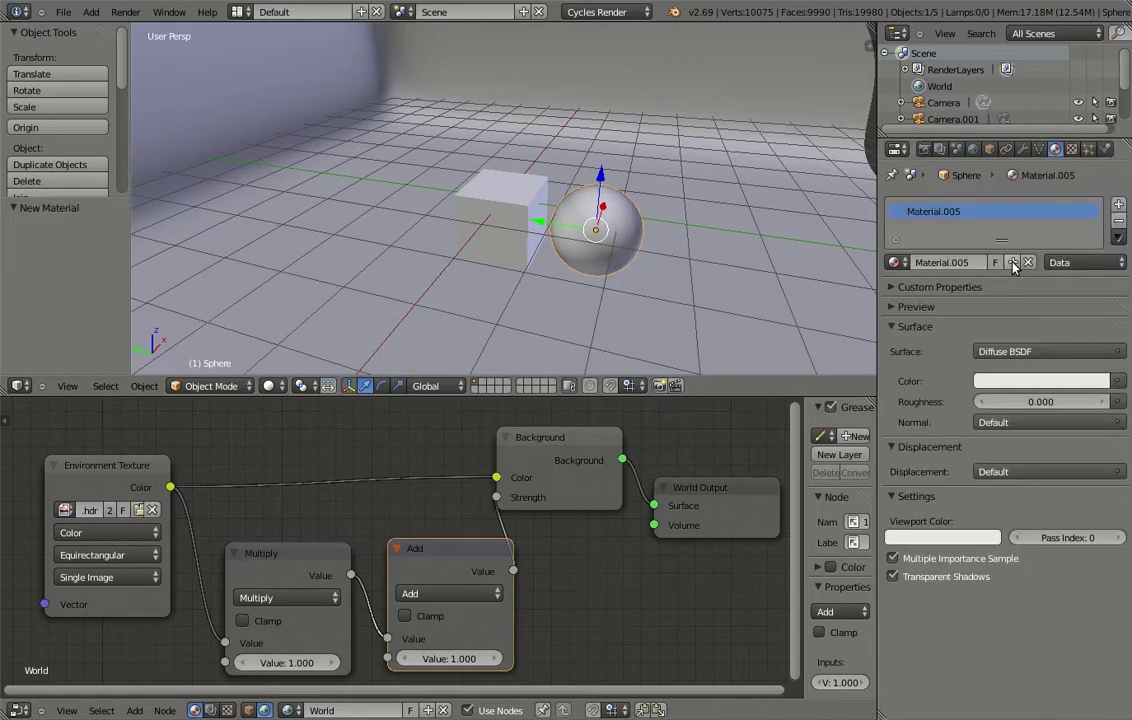
{"action": "left_click", "coordinate": [1013, 352]}
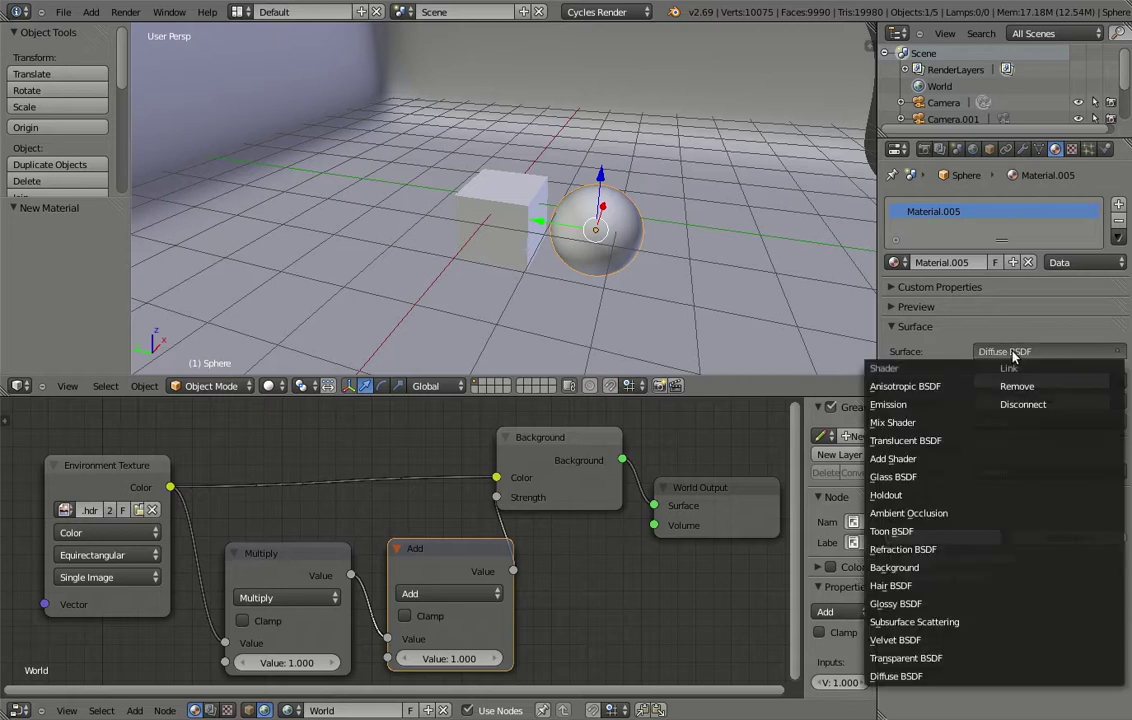
{"action": "left_click", "coordinate": [943, 602]}
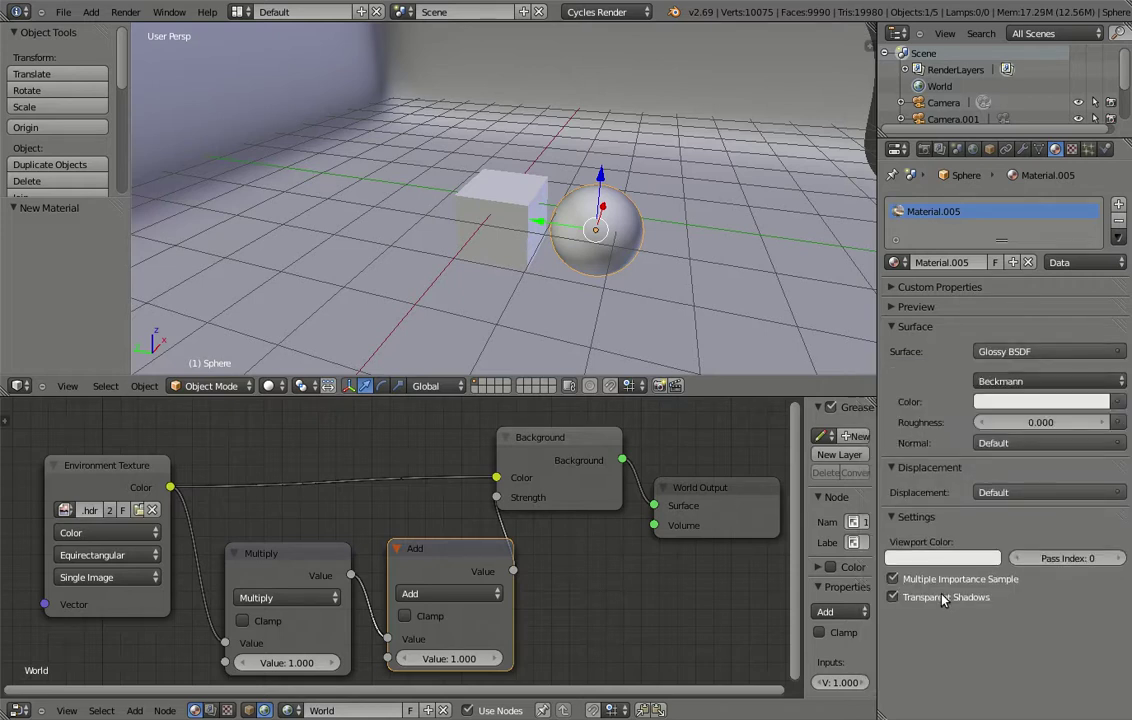
- Darken the glossy colour from 0.800 to 0.528 grey
{"action": "left_click", "coordinate": [1052, 404]}
{"action": "left_click_drag", "start_coordinate": [1096, 174], "coordinate": [1097, 195]}
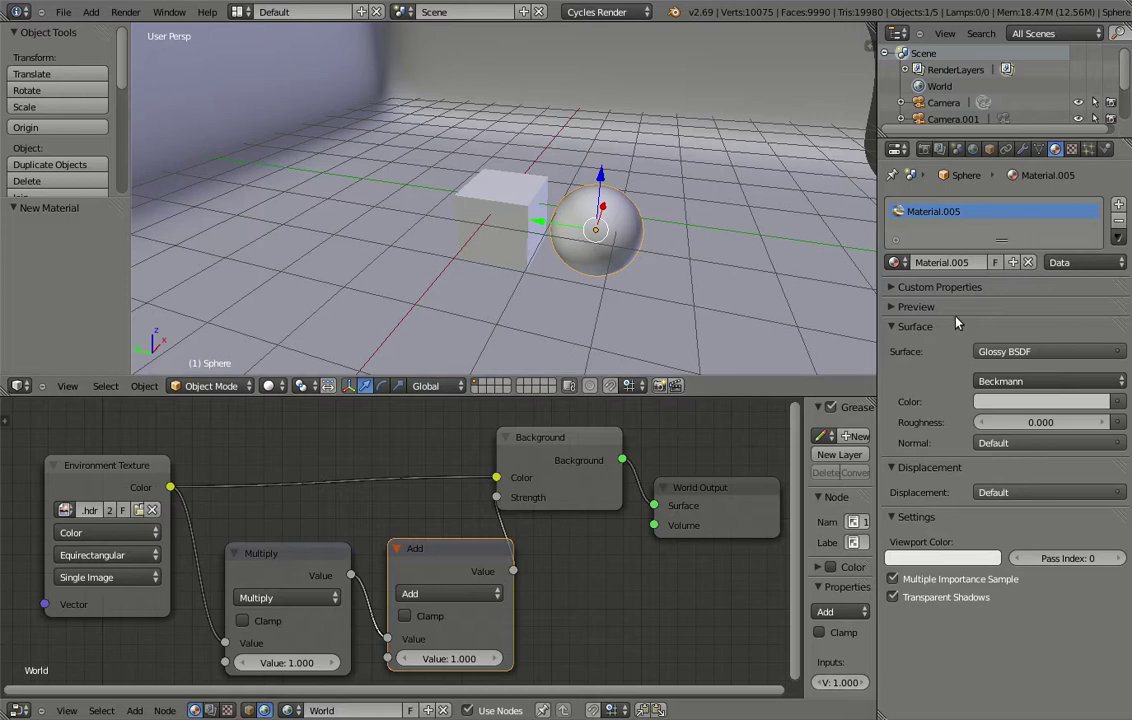
{"action": "left_click", "coordinate": [993, 401]}
{"action": "left_click_drag", "start_coordinate": [1096, 196], "coordinate": [1096, 203]}
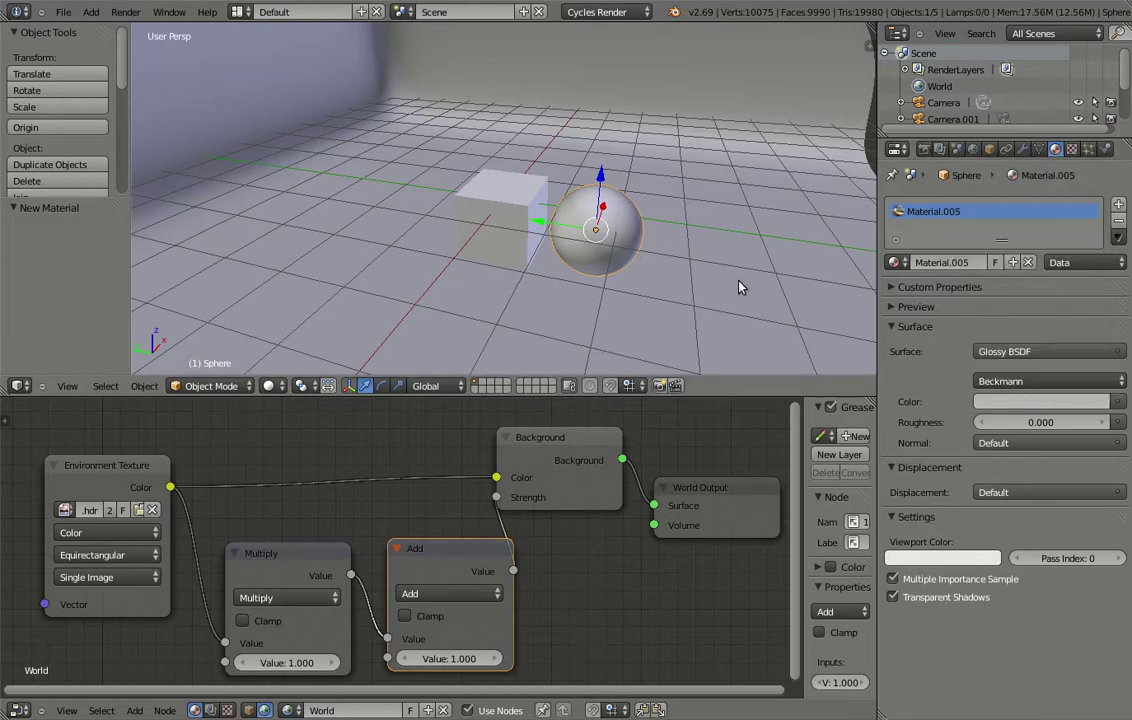
- Render frame 1 in Cycles with the new chrome sphere material
{"action": "key", "text": "F12"}
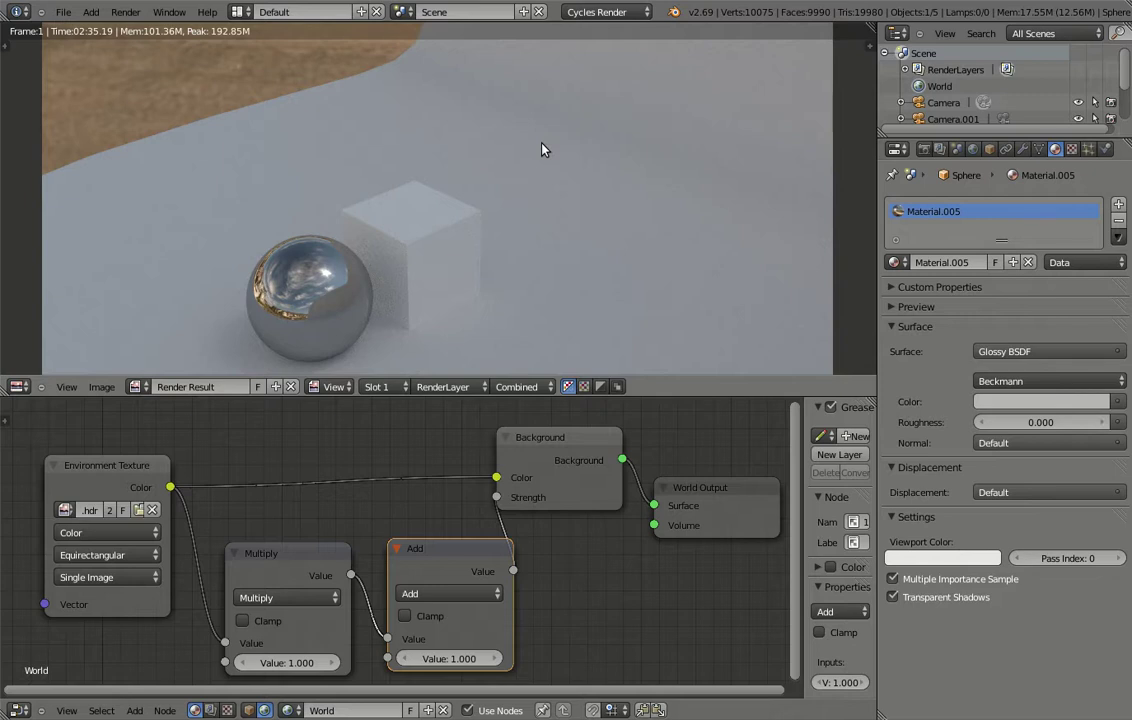
- Select the cube and make its Material.002 a node-based Glass BSDF
{"action": "key", "text": "Escape"}
{"action": "right_click", "coordinate": [472, 205]}
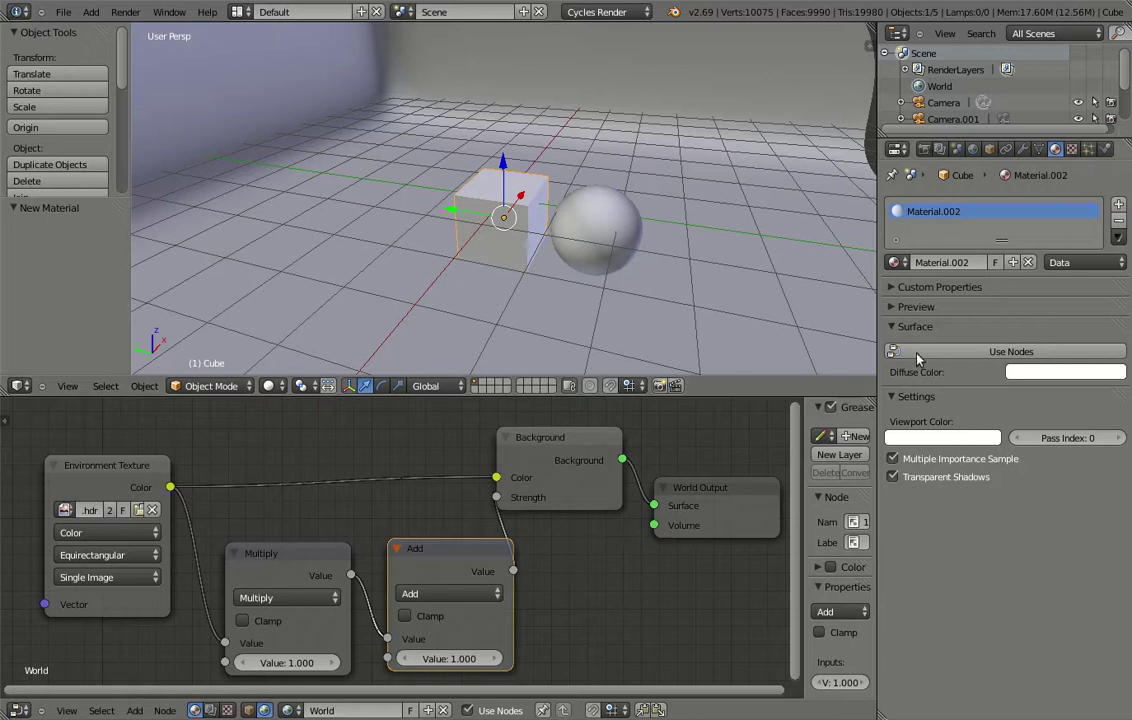
{"action": "left_click", "coordinate": [1008, 351]}
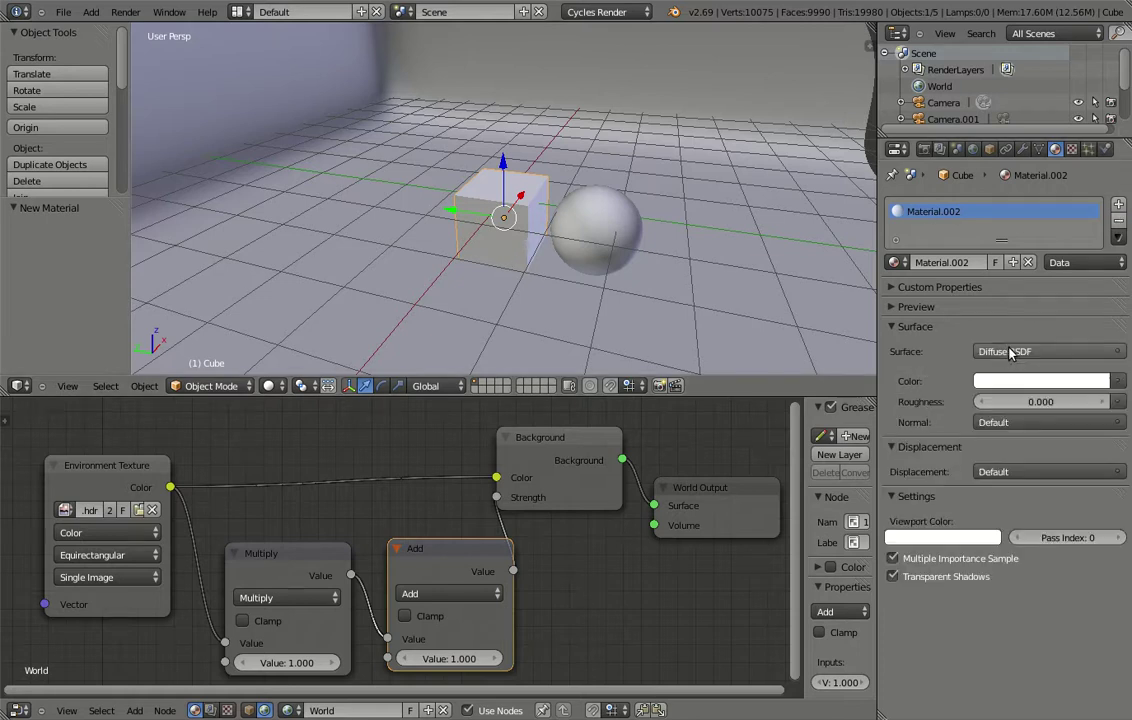
{"action": "left_click", "coordinate": [1009, 351]}
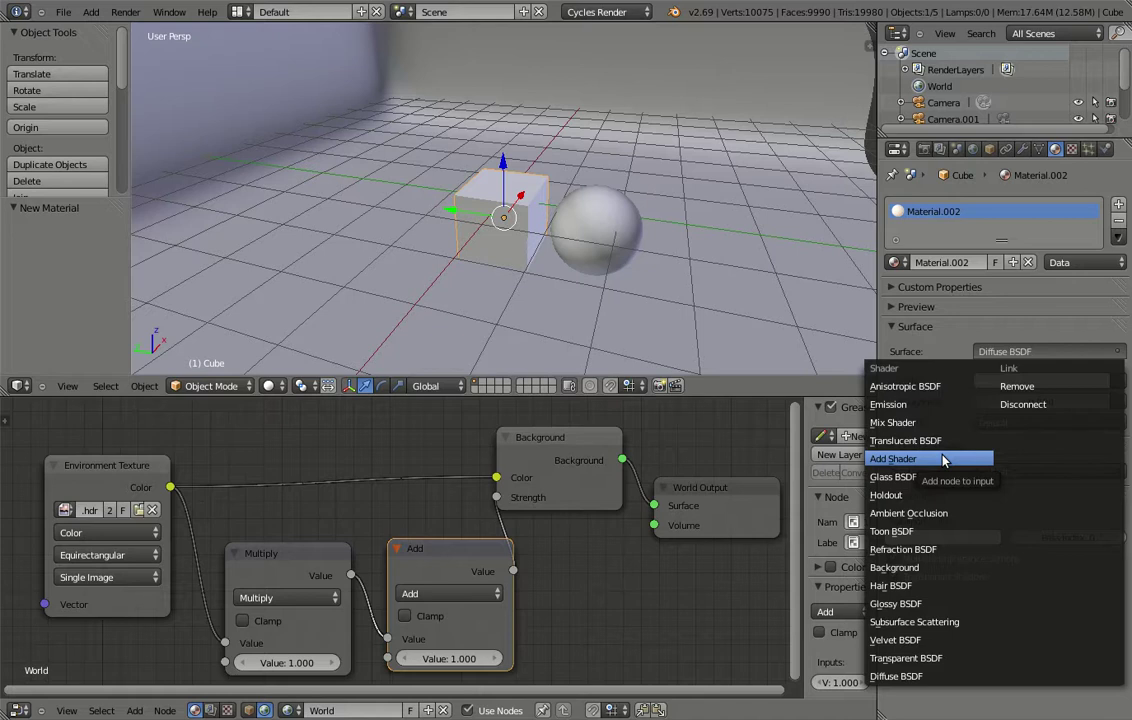
{"action": "left_click", "coordinate": [938, 479]}
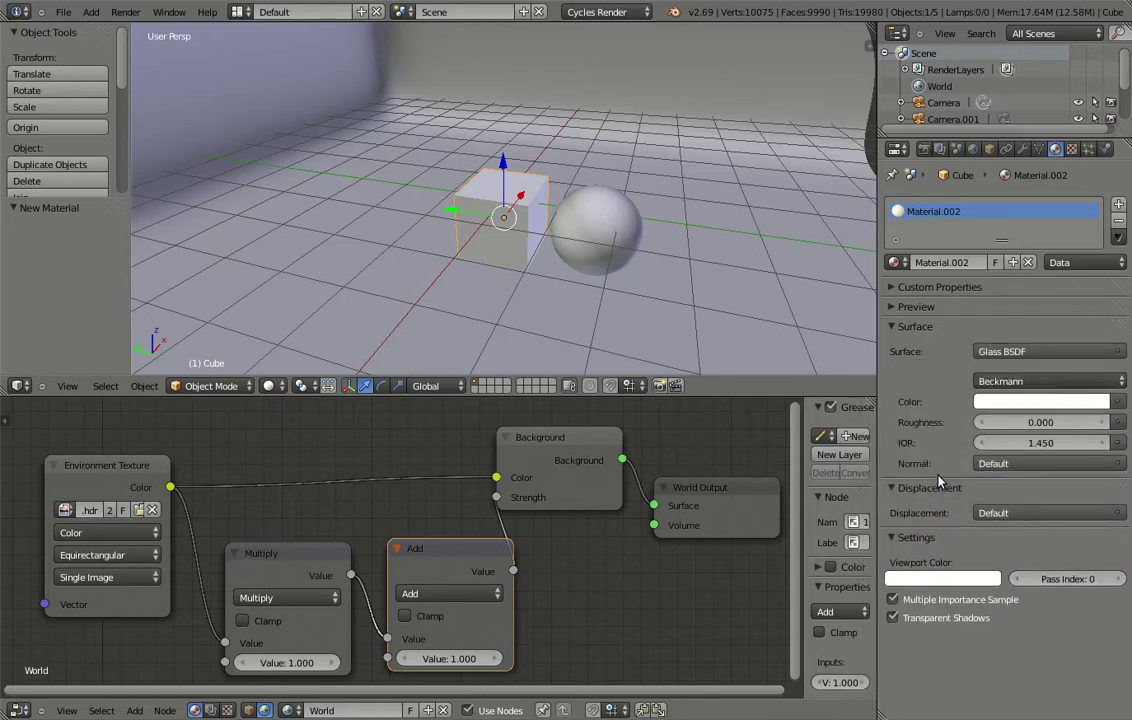
- Raise the glass roughness step by step to 1.000, leaving IOR at 1.450
{"action": "left_click", "coordinate": [1099, 422]}
{"action": "left_click", "coordinate": [1100, 422]}
{"action": "left_click", "coordinate": [1100, 422]}
{"action": "left_click", "coordinate": [1101, 422]}
{"action": "left_click", "coordinate": [1101, 422]}
{"action": "left_click", "coordinate": [1102, 422]}
{"action": "left_click", "coordinate": [1102, 422]}
{"action": "left_click", "coordinate": [1103, 422]}
{"action": "left_click", "coordinate": [1103, 422]}
{"action": "left_click", "coordinate": [1105, 422]}
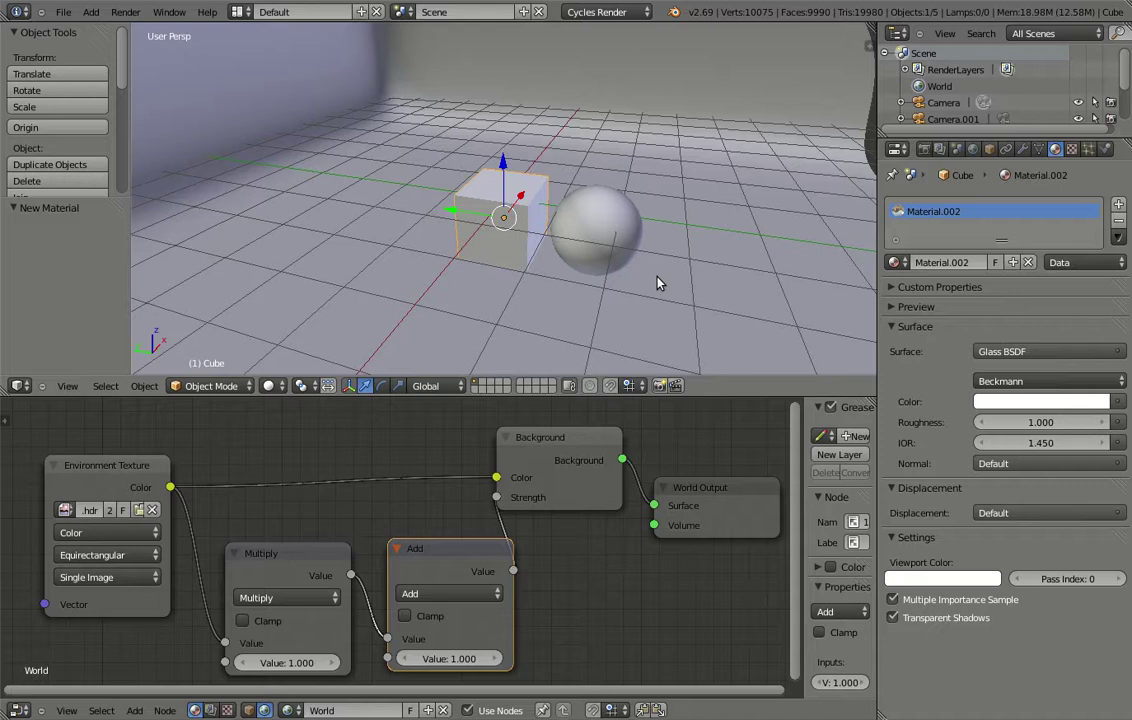
- Render the final frame showing the frosted glass cube beside the chrome sphere
{"action": "key", "text": "F12"}
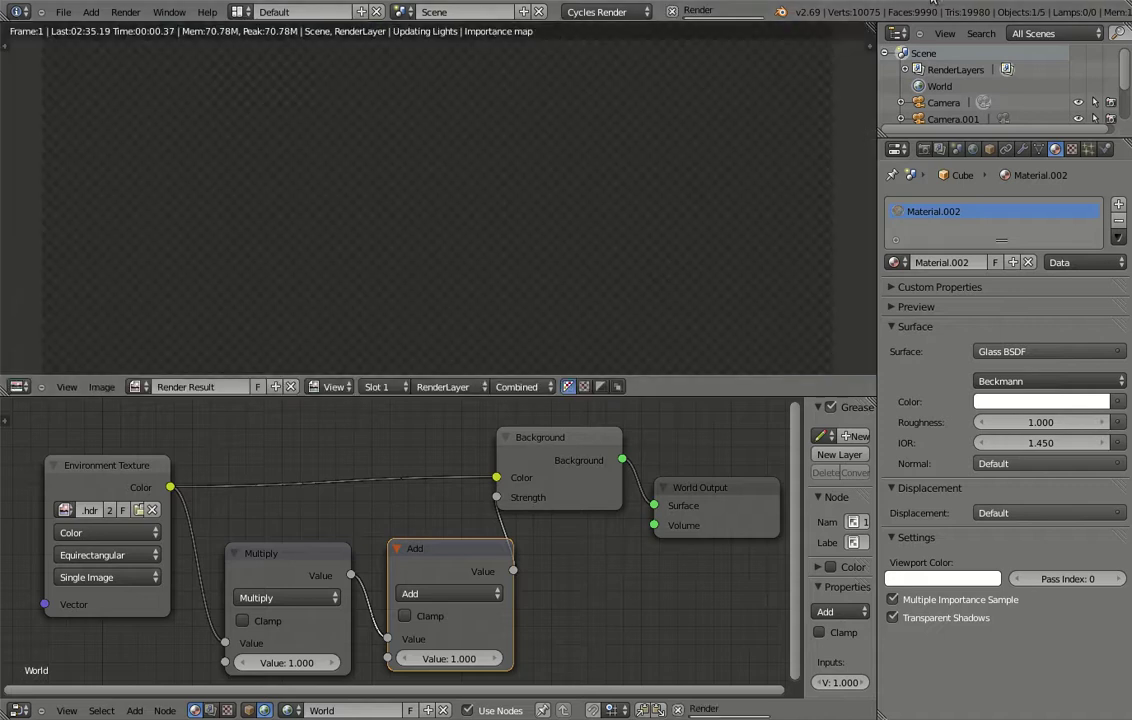
{"action": "left_click", "coordinate": [862, 2]}
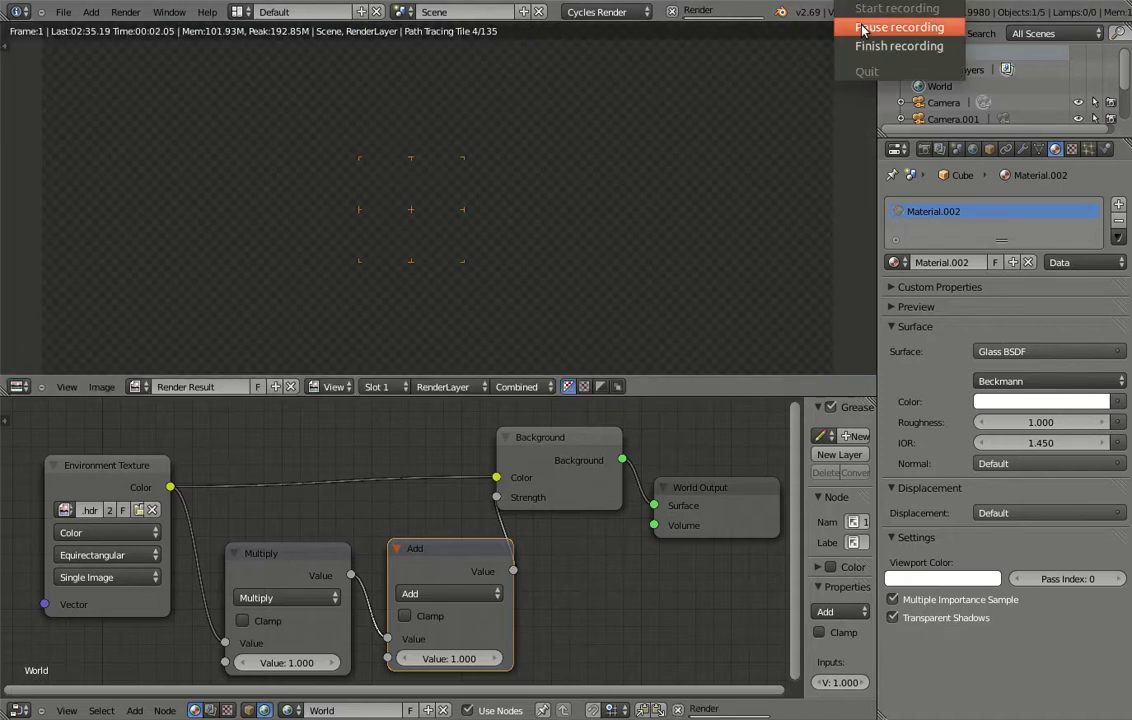
{"action": "left_click", "coordinate": [862, 28]}
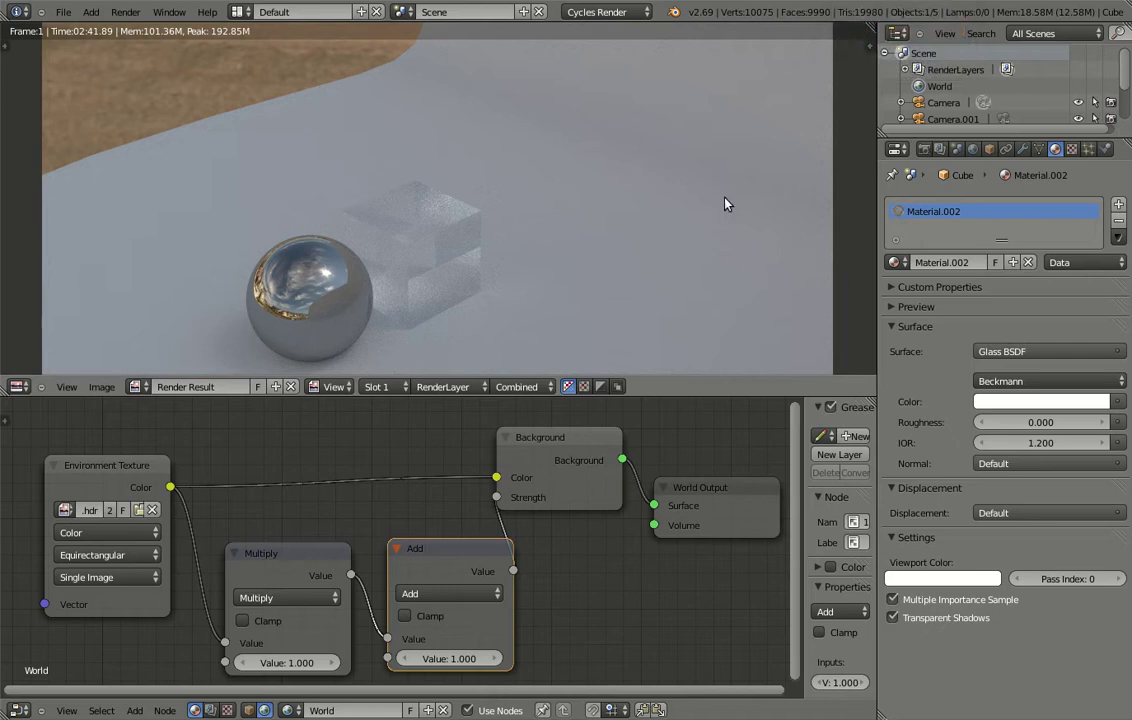